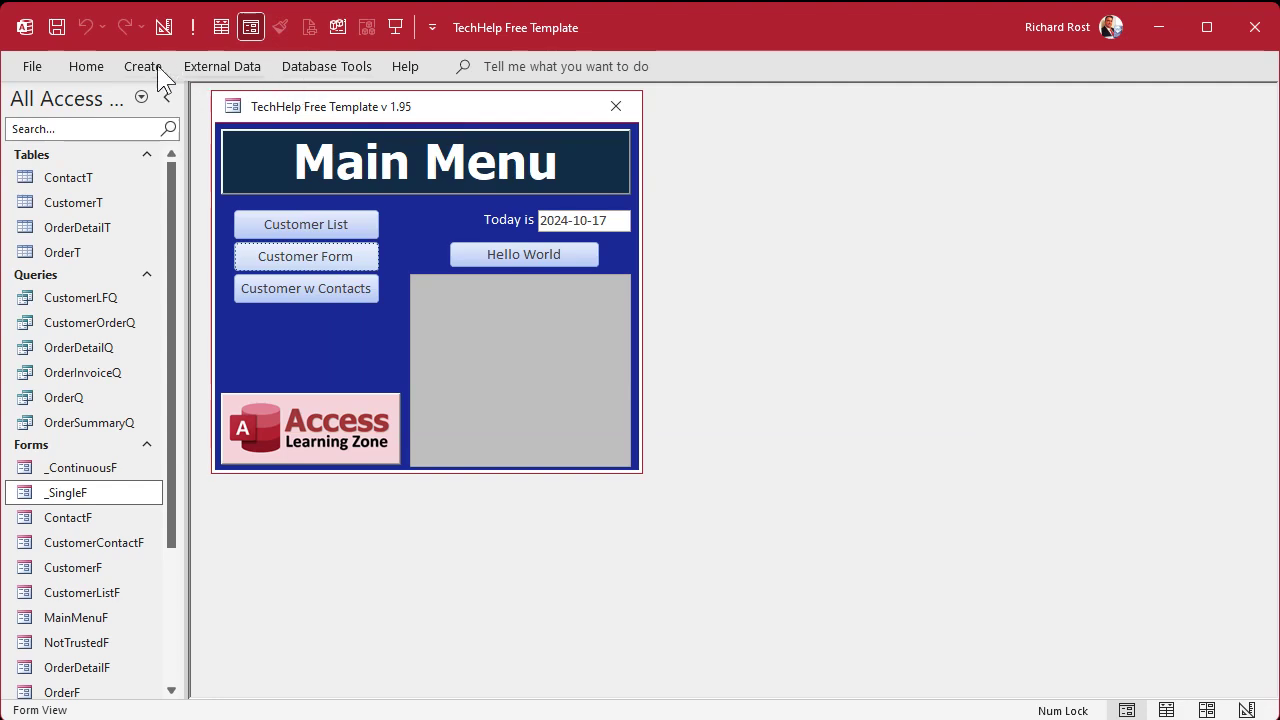
Step: Create a new query in Design View, add the CustomerT table and enlarge its field list
{"action": "left_click", "coordinate": [334, 120]}
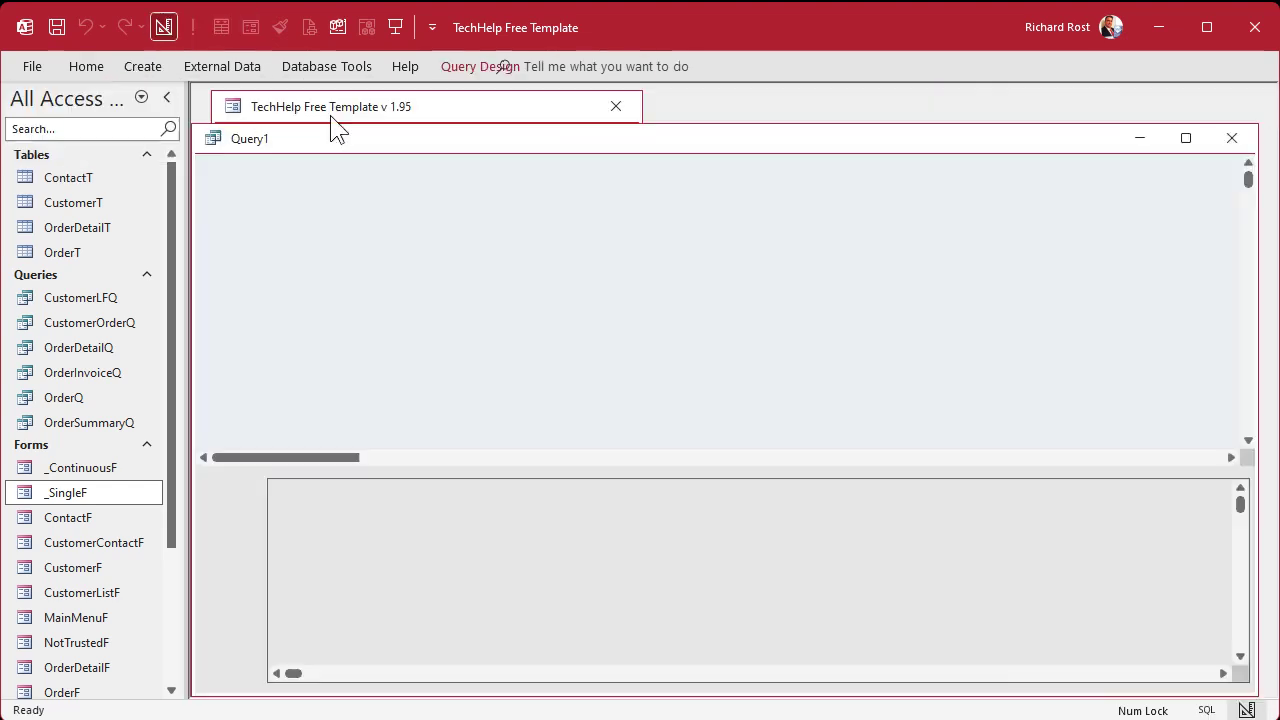
{"action": "left_click_drag", "start_coordinate": [103, 198], "coordinate": [282, 171]}
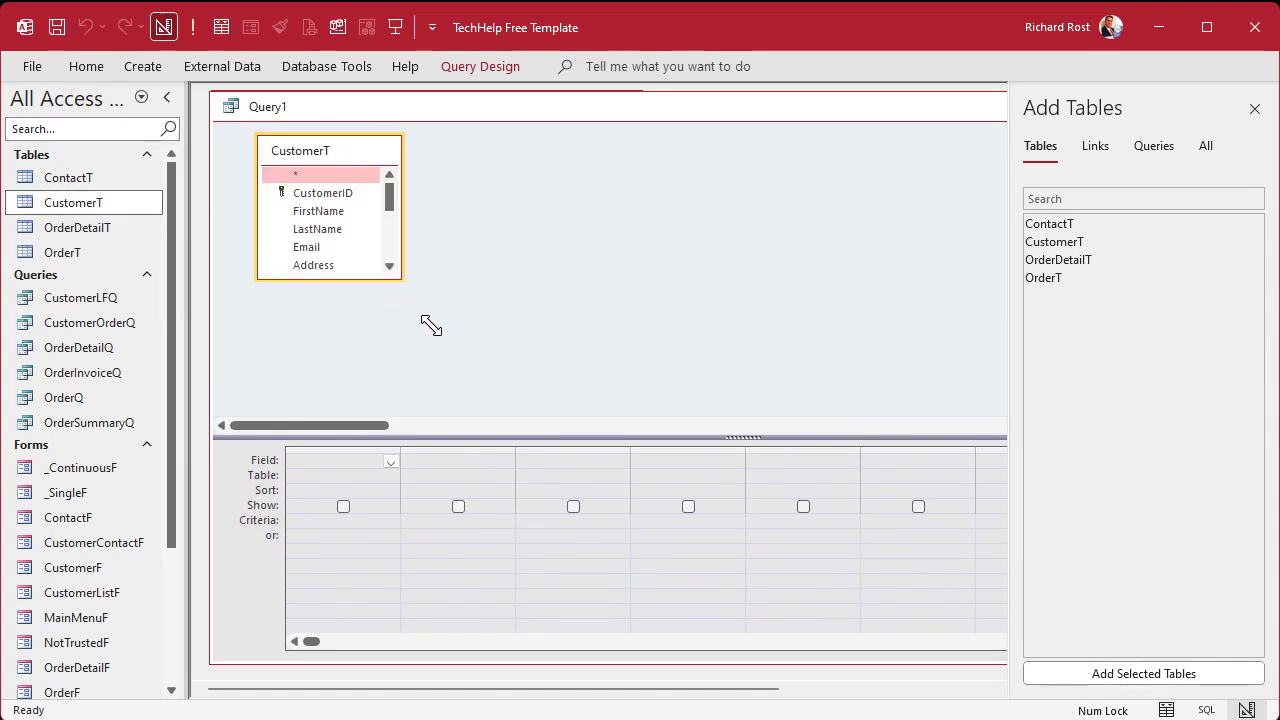
{"action": "left_click_drag", "start_coordinate": [401, 280], "coordinate": [463, 384]}
{"action": "left_click", "coordinate": [1255, 110]}
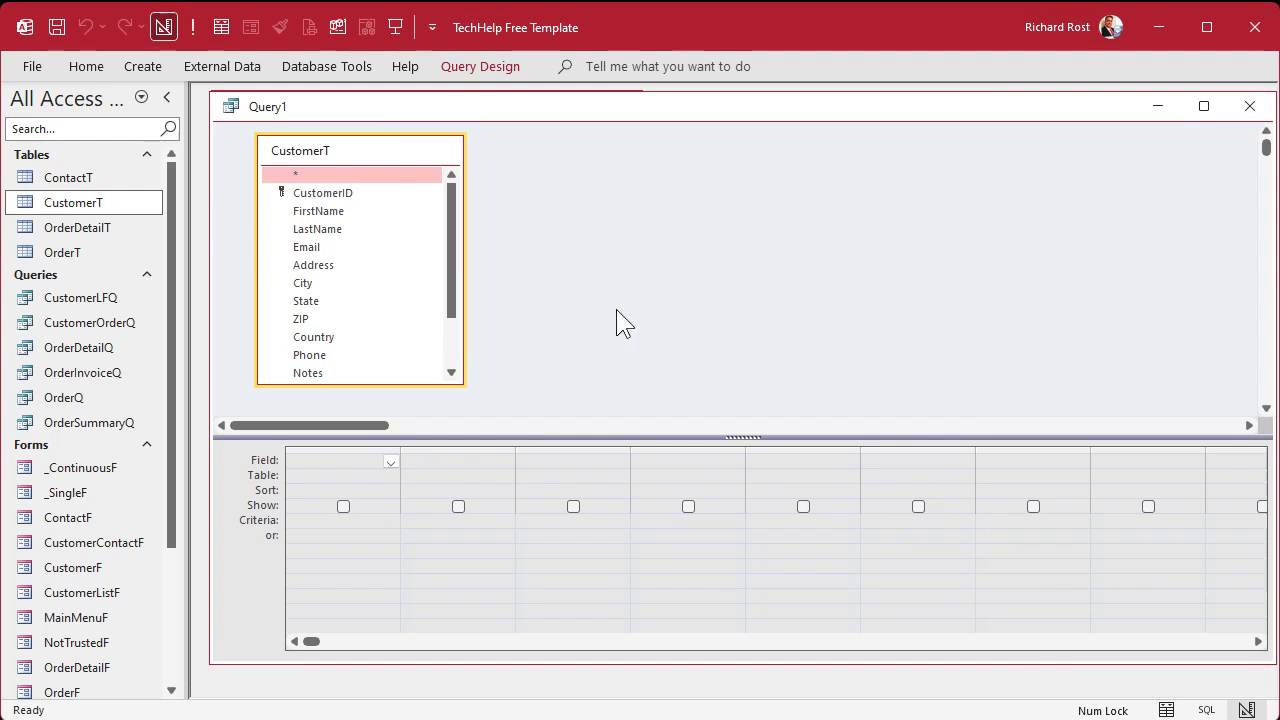
Step: Add the CustomerID, FirstName, LastName and CreditLimit fields from CustomerT to the query grid
{"action": "double_click", "coordinate": [346, 193]}
{"action": "double_click", "coordinate": [350, 211]}
{"action": "left_click", "coordinate": [349, 229]}
{"action": "double_click", "coordinate": [348, 229]}
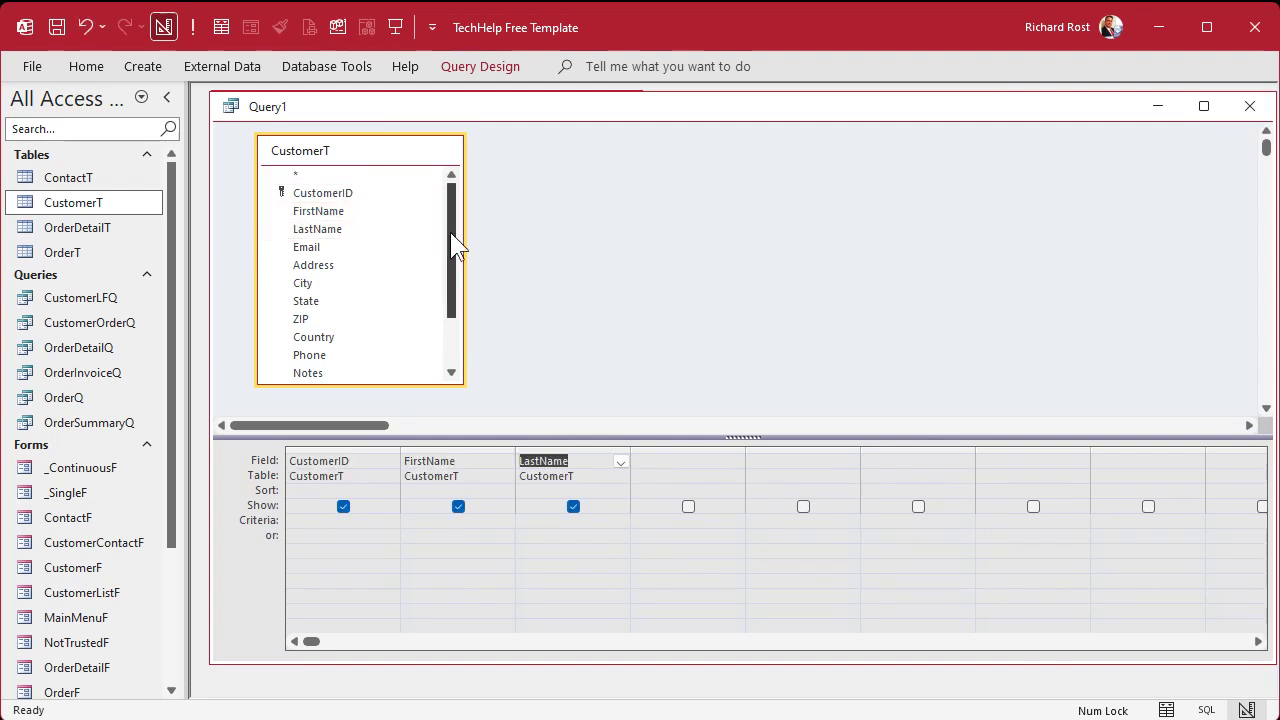
{"action": "left_click_drag", "start_coordinate": [449, 249], "coordinate": [449, 334]}
{"action": "left_click", "coordinate": [336, 355]}
{"action": "double_click", "coordinate": [336, 356]}
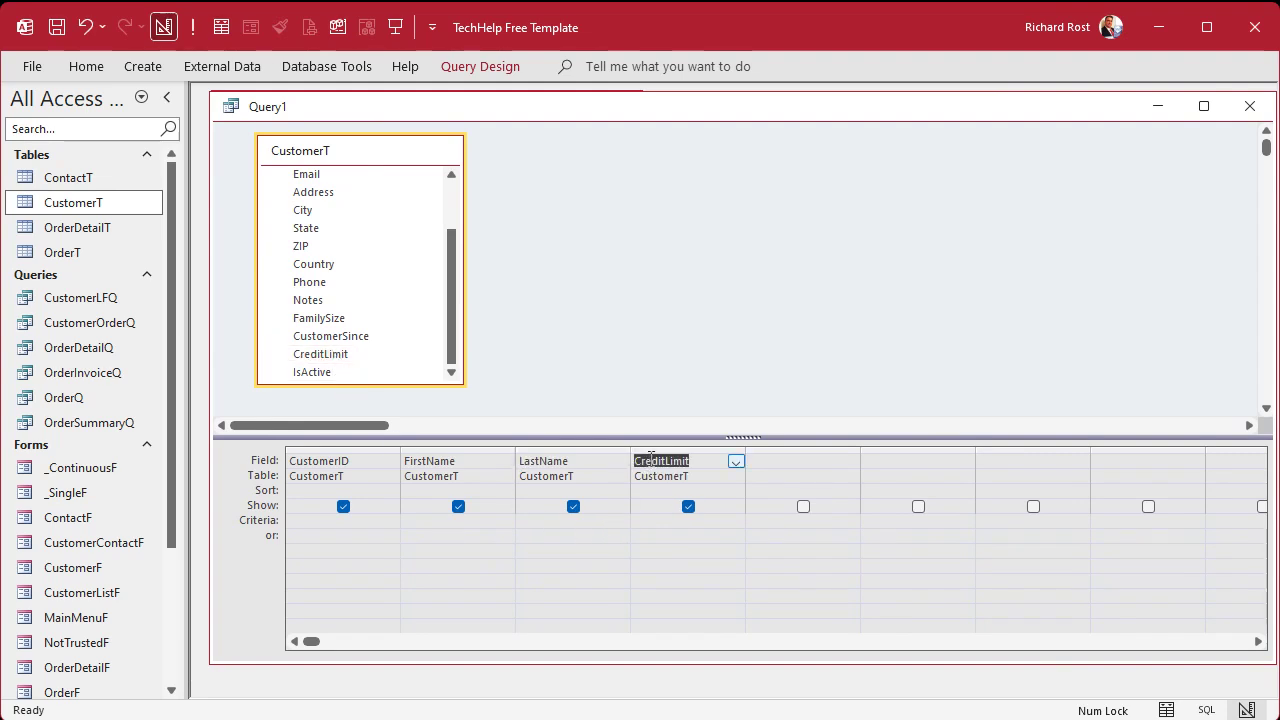
Step: Add the calculated field Worth: IIF(CreditLimit>1000,"High","Low") in the first empty query column
{"action": "left_click", "coordinate": [799, 457]}
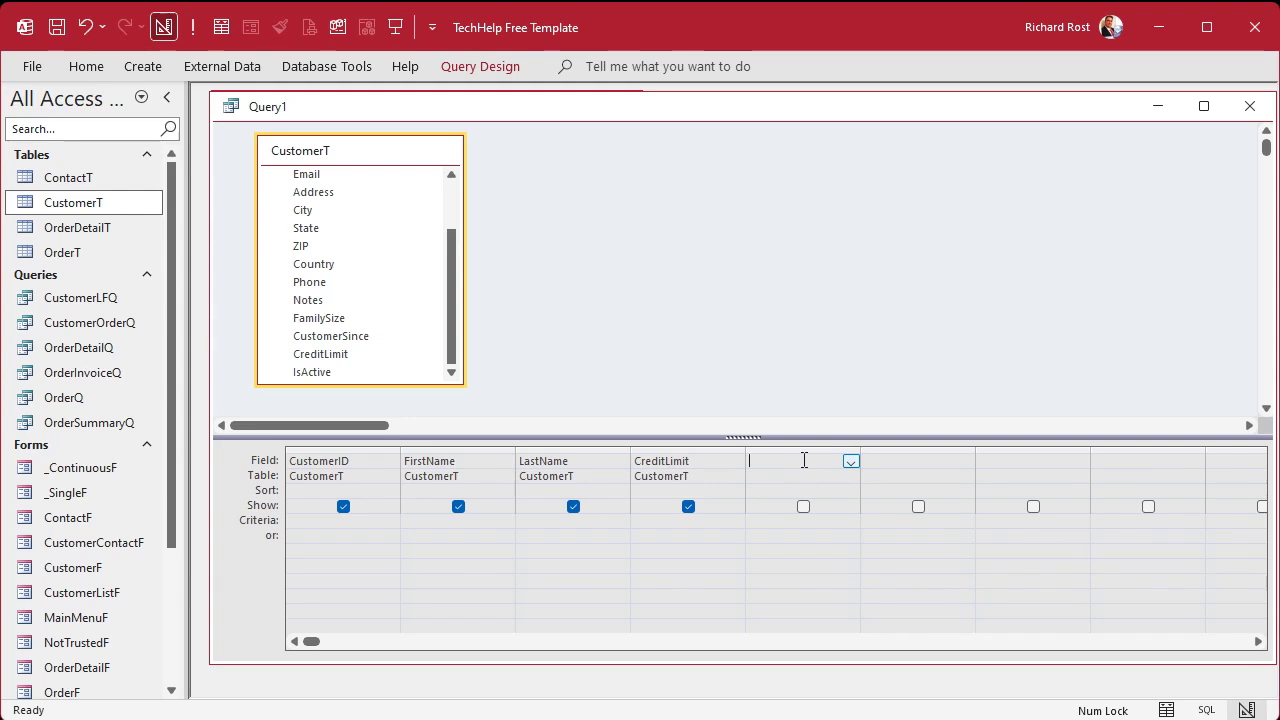
{"action": "key", "text": "shift+F2"}
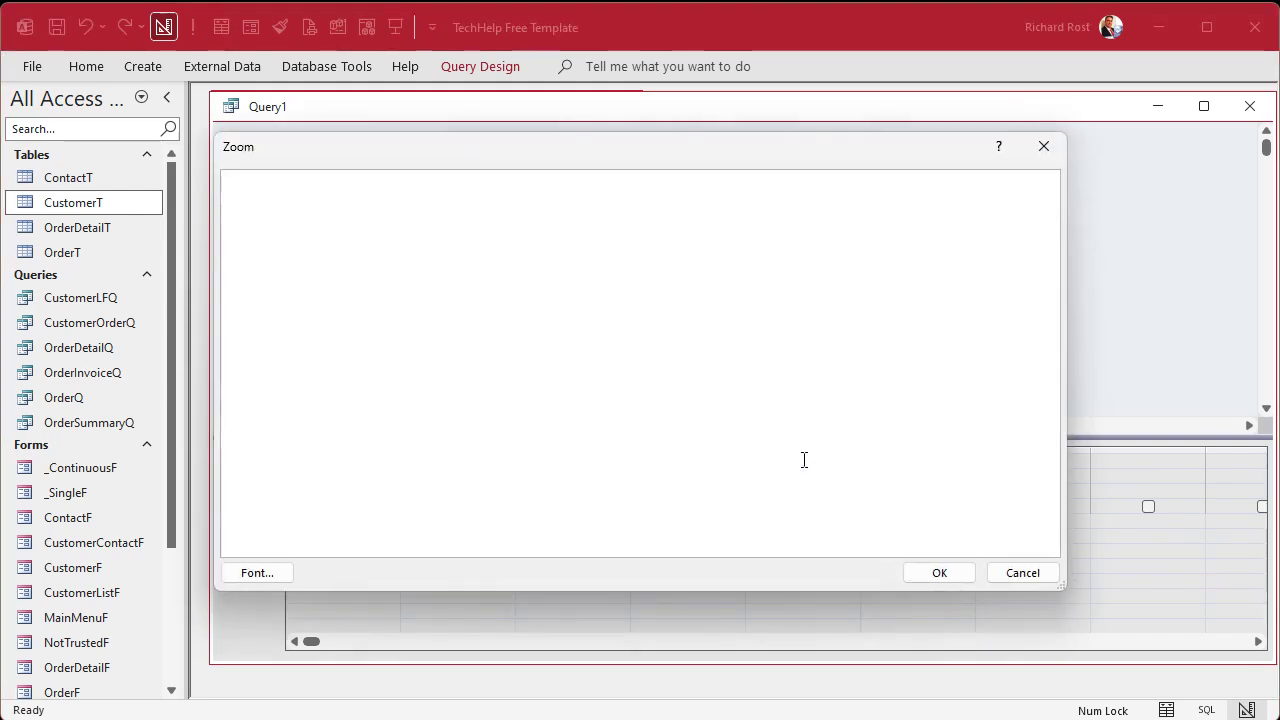
{"action": "type", "text": "Worth: "}
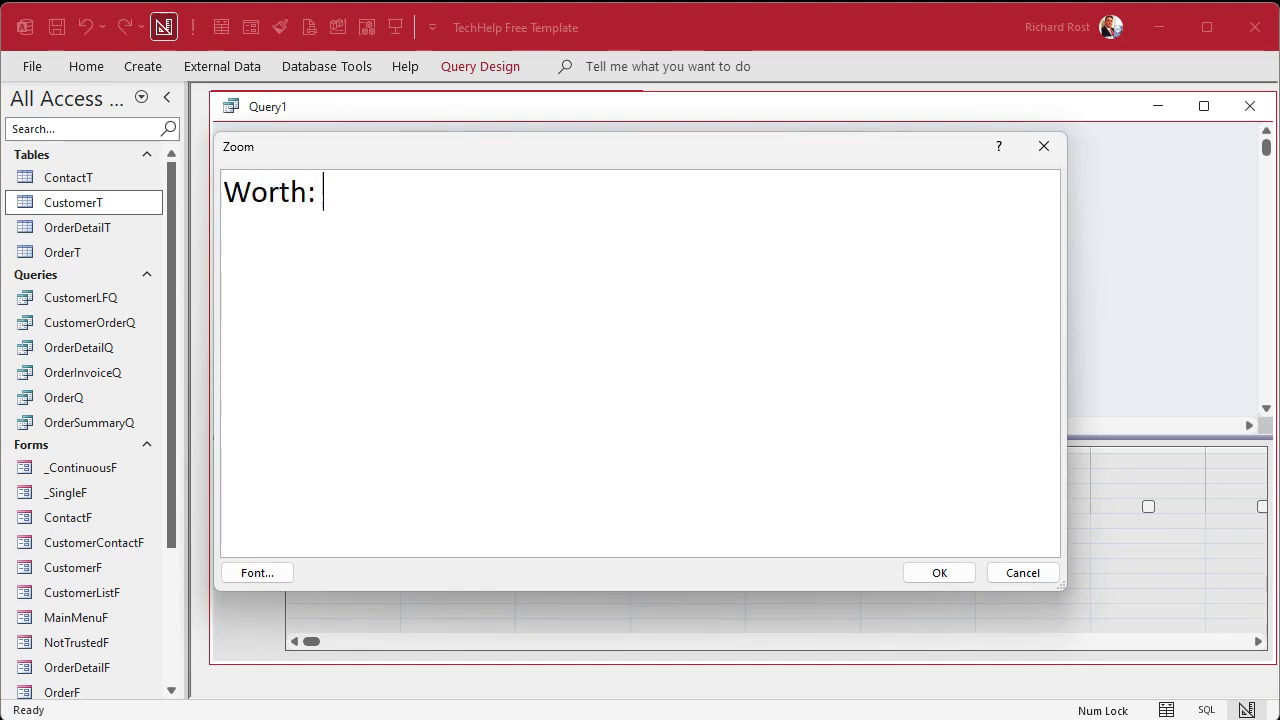
{"action": "type", "text": "IIF(Credit"}
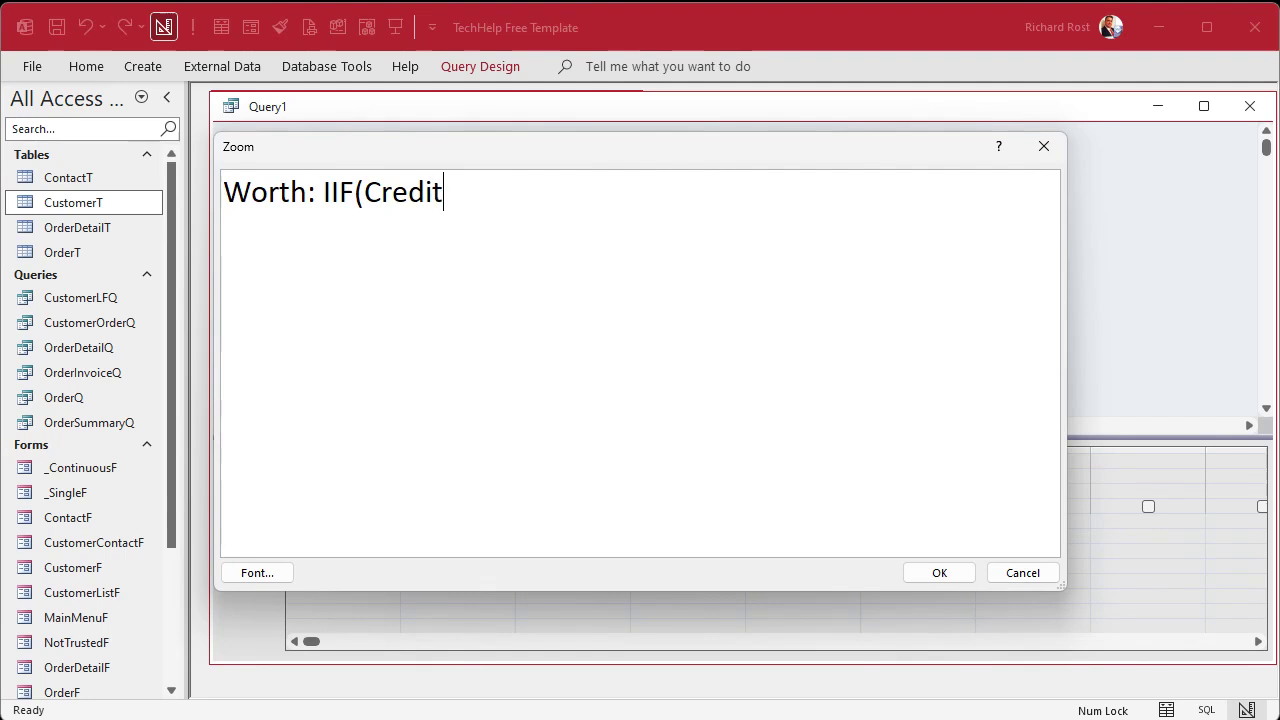
{"action": "type", "text": "Limit>1000"}
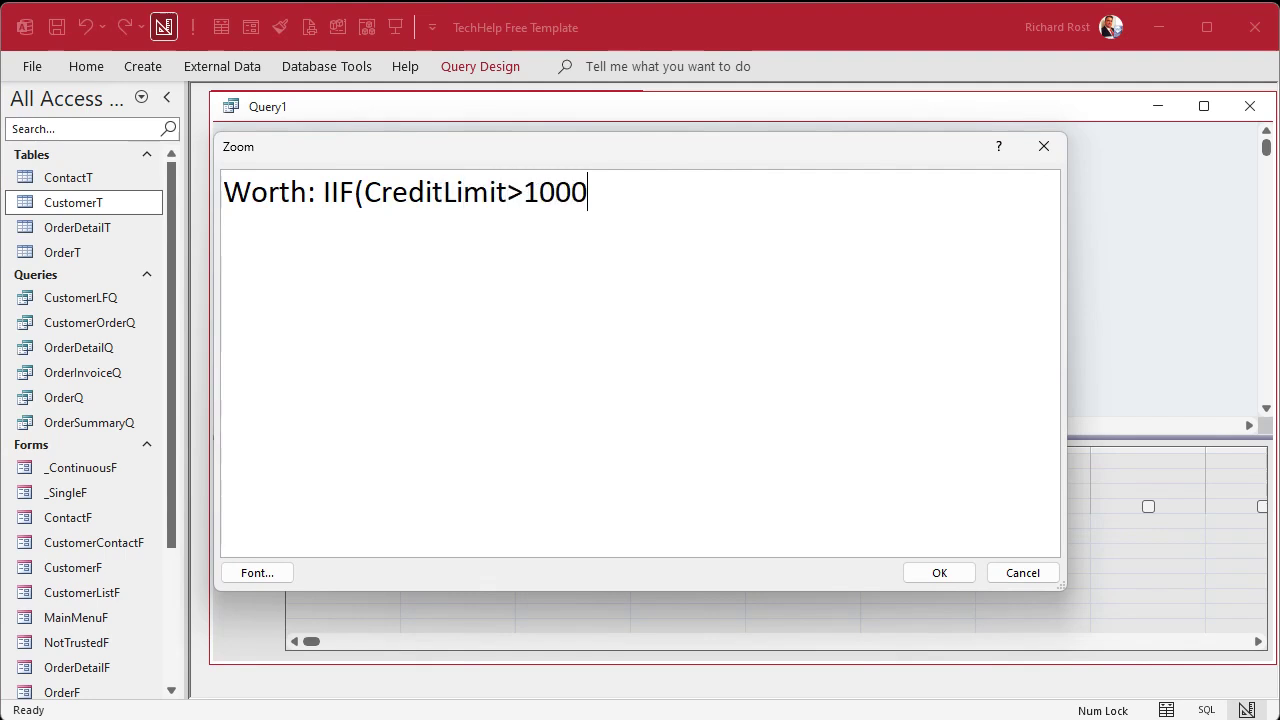
{"action": "type", "text": ",\"High\",\"Low\")"}
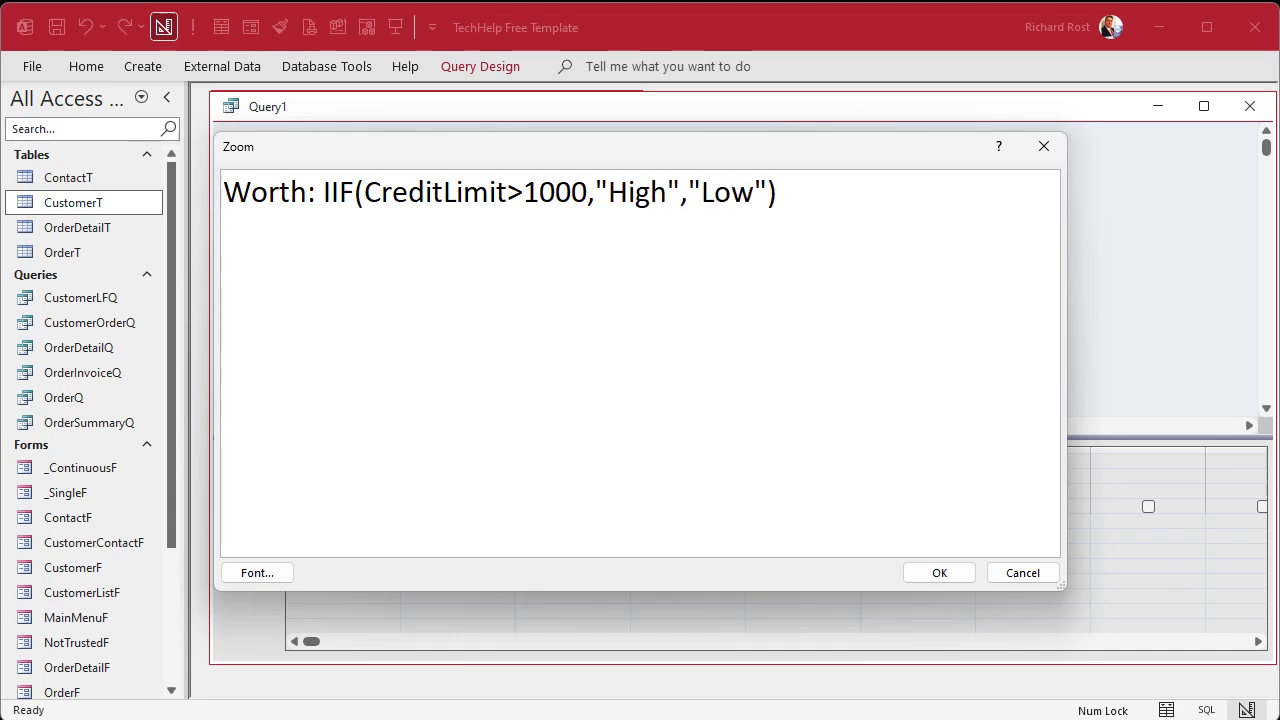
{"action": "left_click", "coordinate": [929, 578]}
{"action": "left_click", "coordinate": [705, 579]}
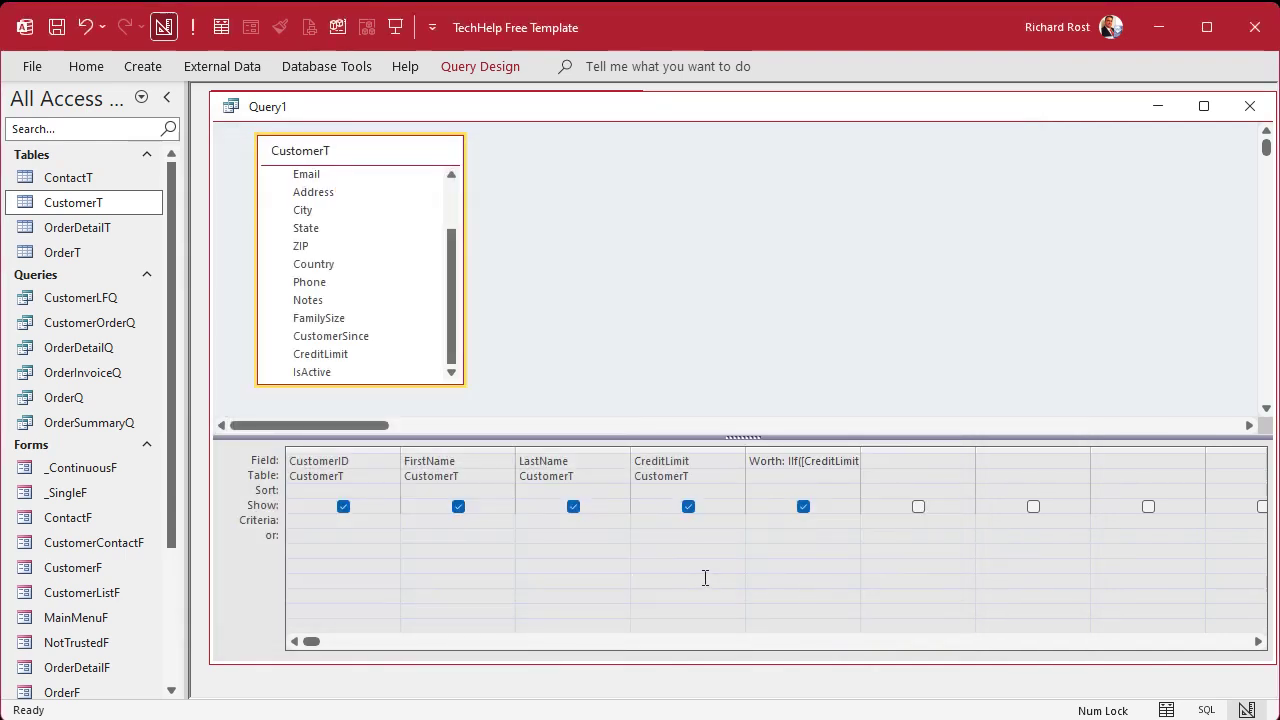
Step: Save the query as CustomerWorthQ
{"action": "key", "text": "ctrl+s"}
{"action": "type", "text": "Custom"}
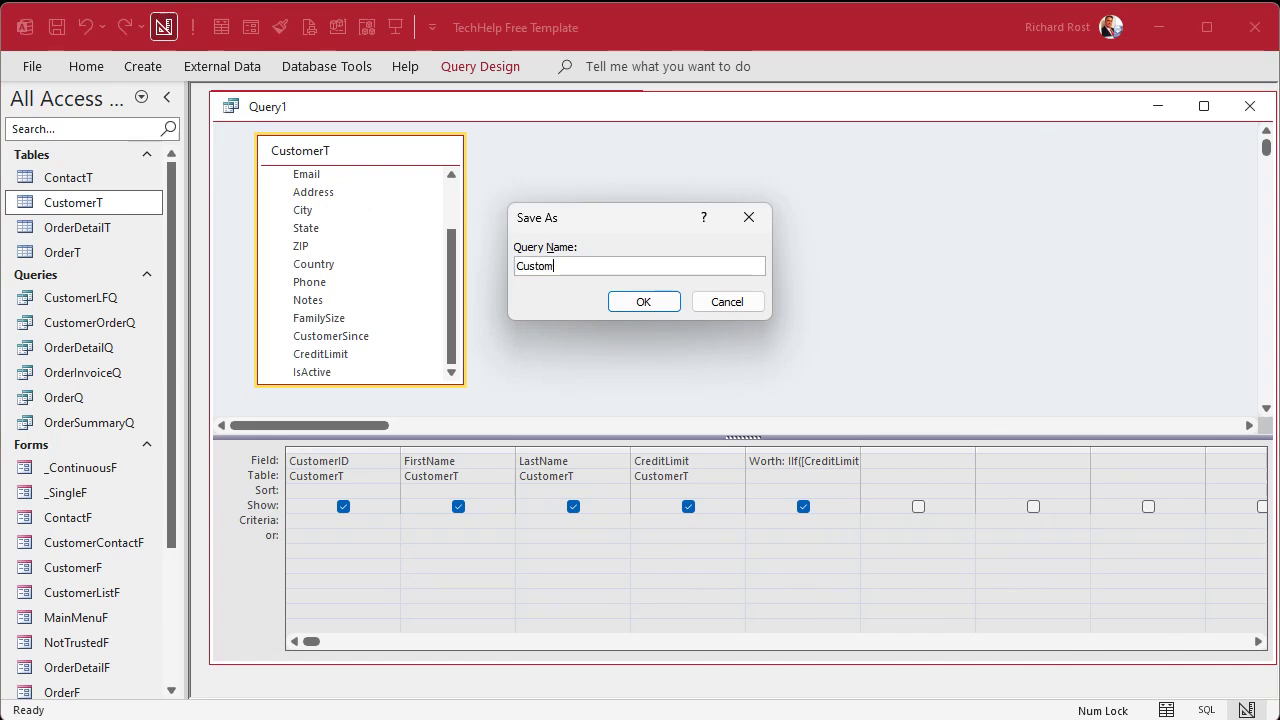
{"action": "type", "text": "erWorthQ"}
{"action": "key", "text": "Return"}
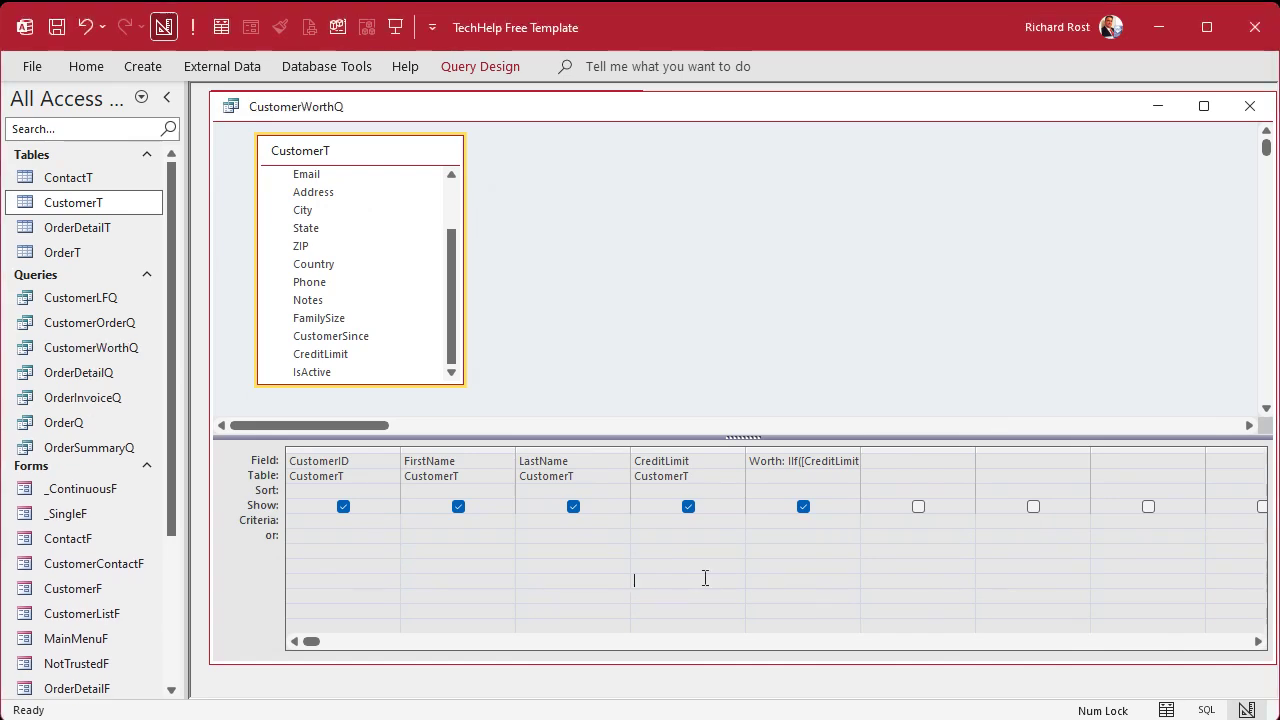
Step: Run the query and set the CreditLimit in the eighth customer record to 50
{"action": "left_click", "coordinate": [195, 30]}
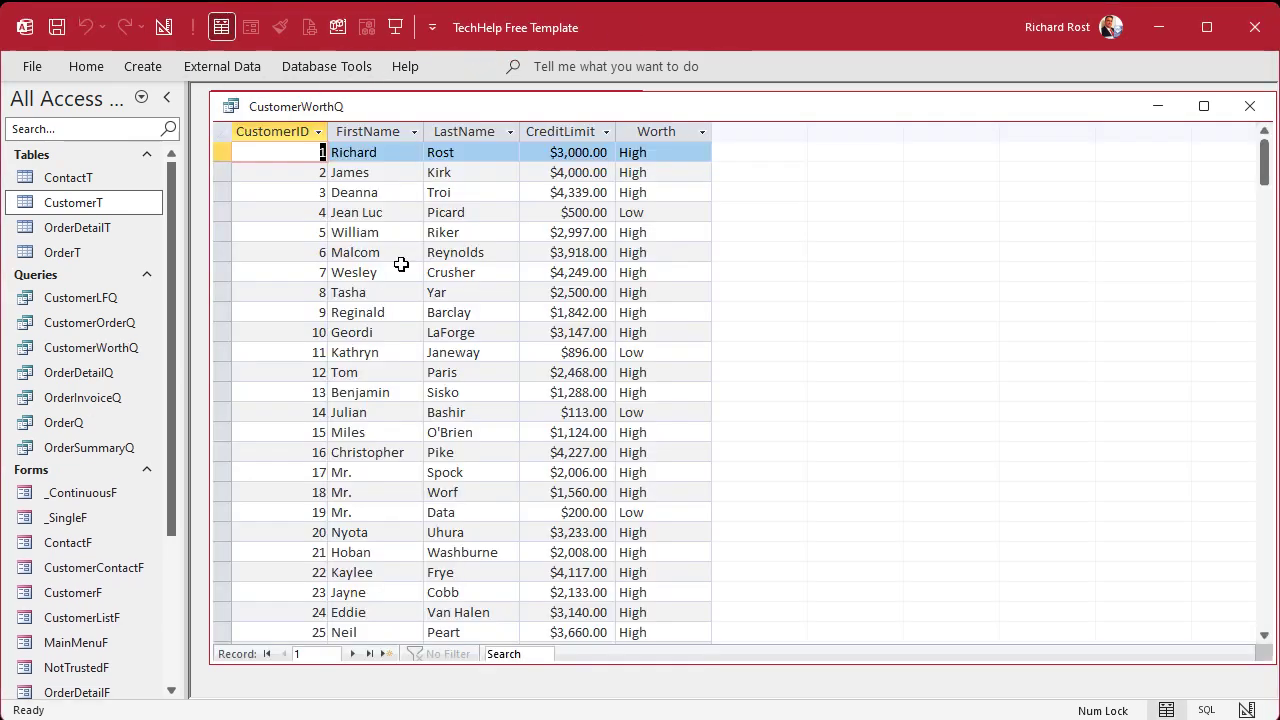
{"action": "left_click", "coordinate": [657, 214]}
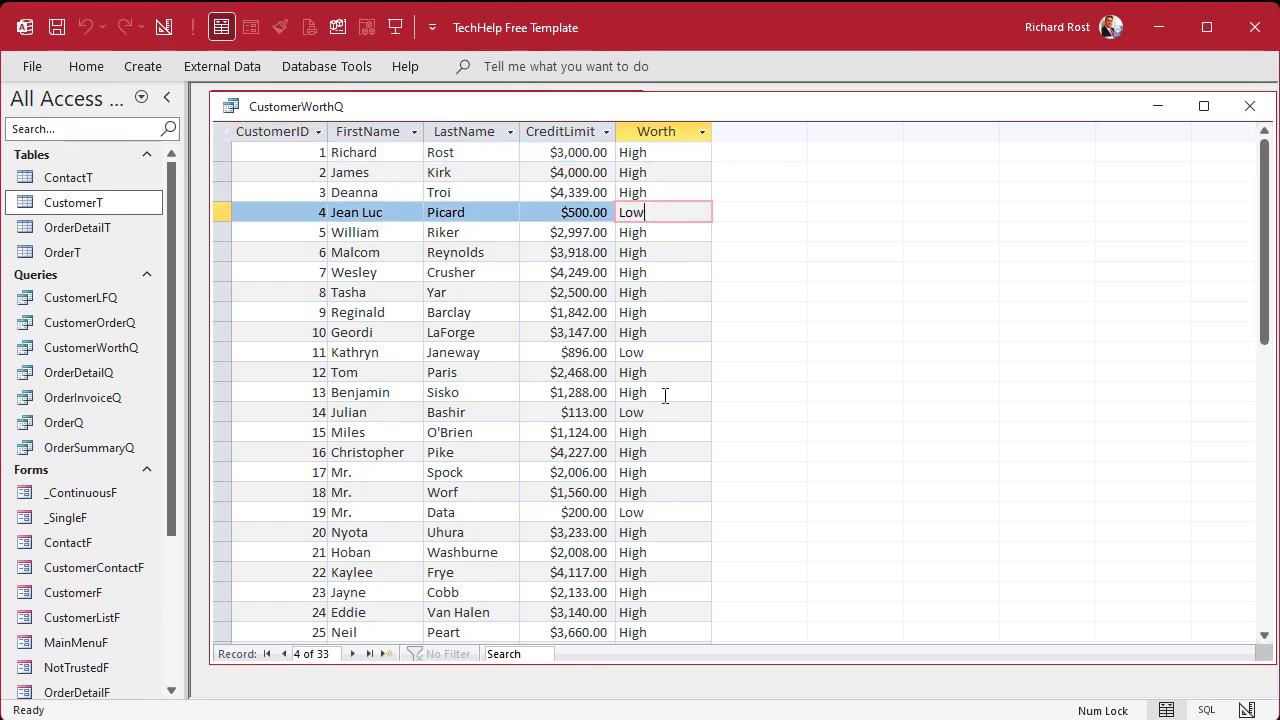
{"action": "left_click", "coordinate": [558, 291]}
{"action": "type", "text": "50"}
{"action": "key", "text": "Tab"}
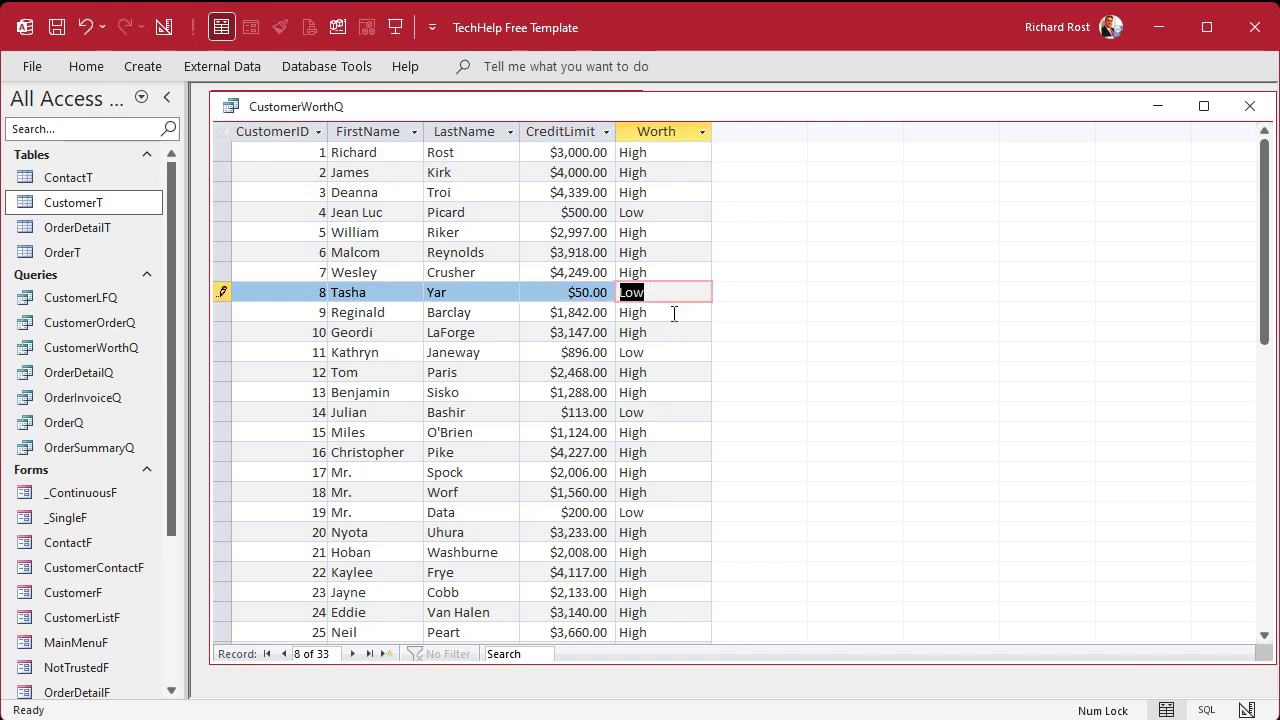
{"action": "left_click", "coordinate": [674, 314]}
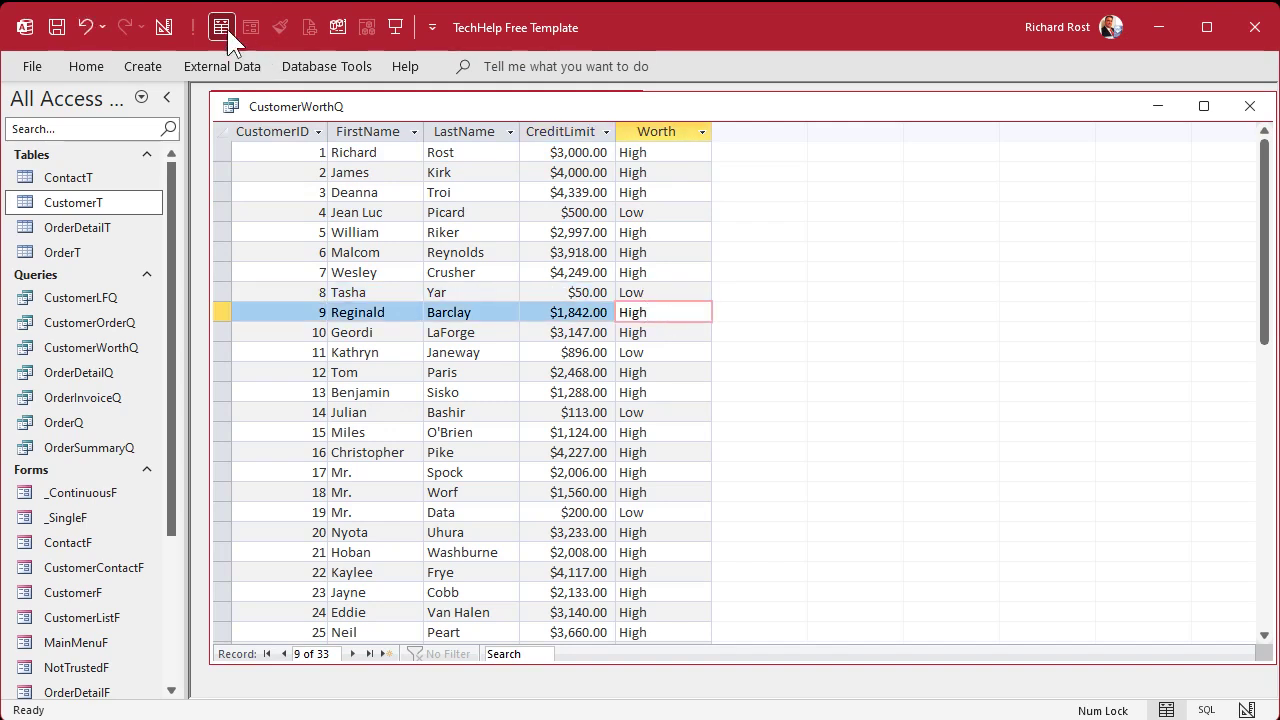
Step: Open the Worth expression from Design View, draft IIF(CreditLimit>=500,"Medium","Low") in Notepad and cut it to the clipboard
{"action": "left_click", "coordinate": [164, 27]}
{"action": "left_click", "coordinate": [796, 461]}
{"action": "key", "text": "shift+F2"}
{"action": "left_click_drag", "start_coordinate": [705, 197], "coordinate": [786, 191]}
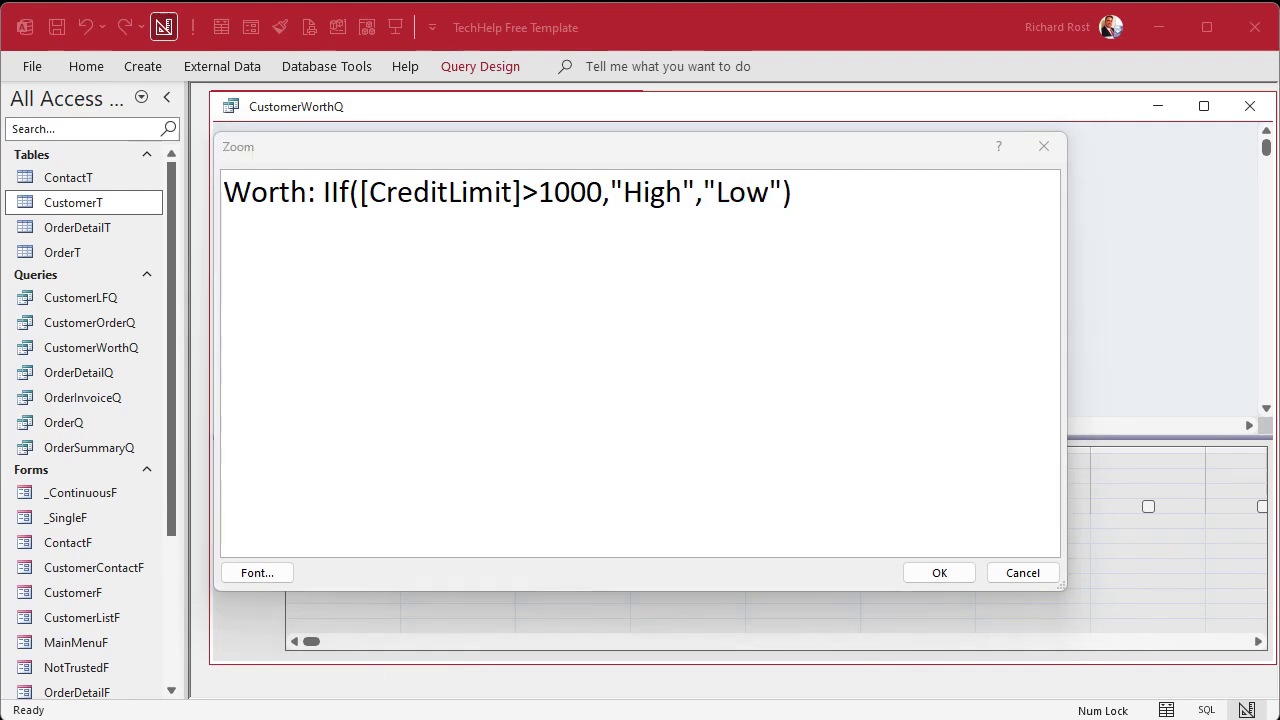
{"action": "left_click_drag", "start_coordinate": [357, 277], "coordinate": [1058, 300]}
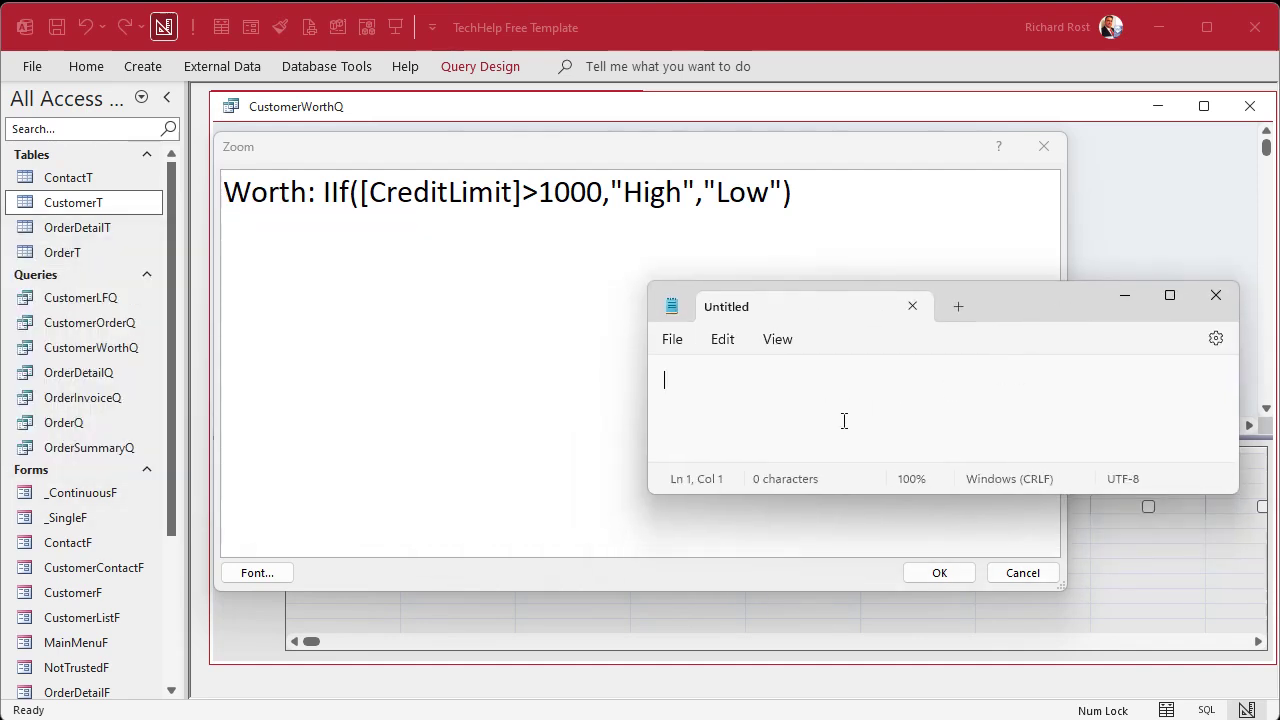
{"action": "type", "text": "IIF(CreditLimit>=500,\"Medium\",\"Low\")"}
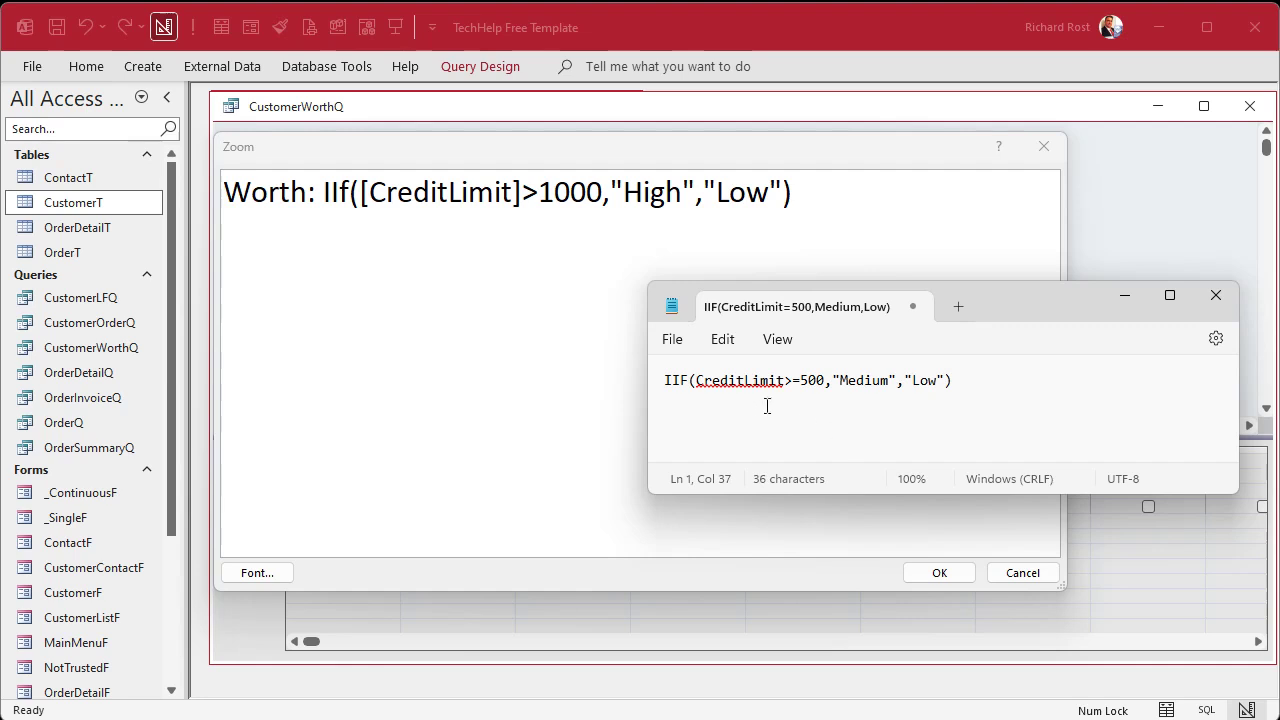
{"action": "left_click_drag", "start_coordinate": [983, 384], "coordinate": [594, 398]}
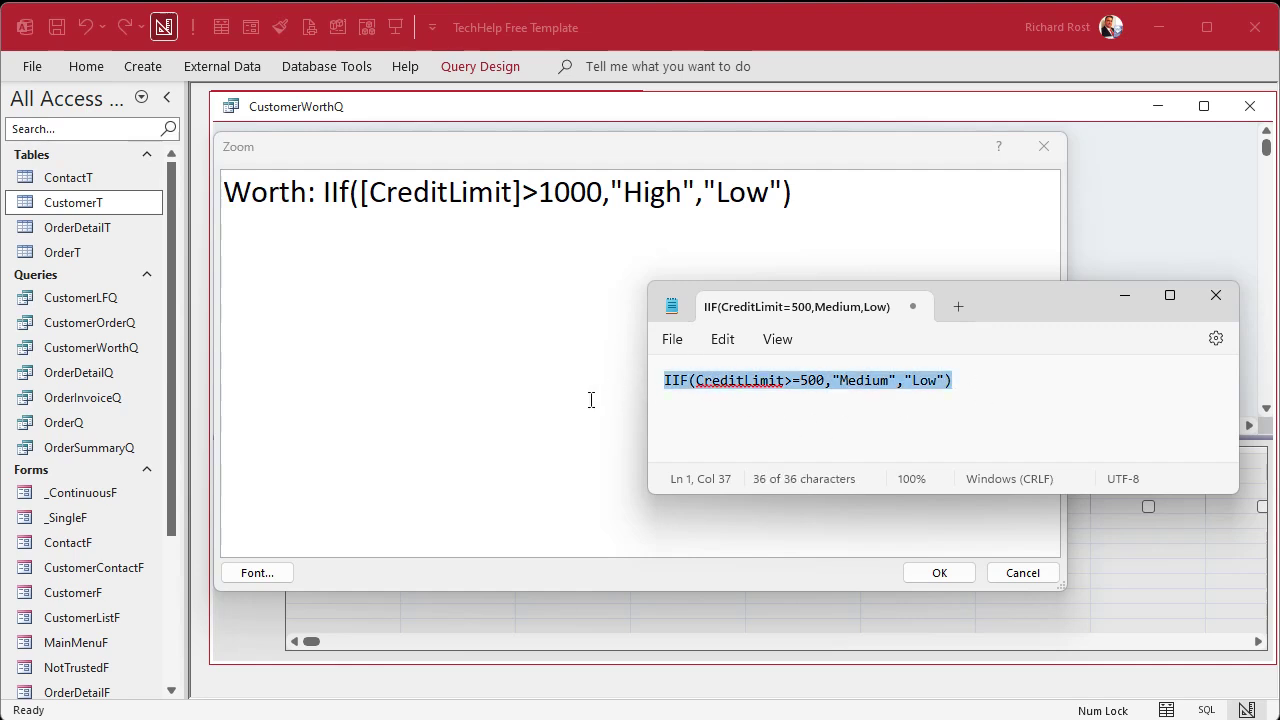
{"action": "key", "text": "ctrl+x"}
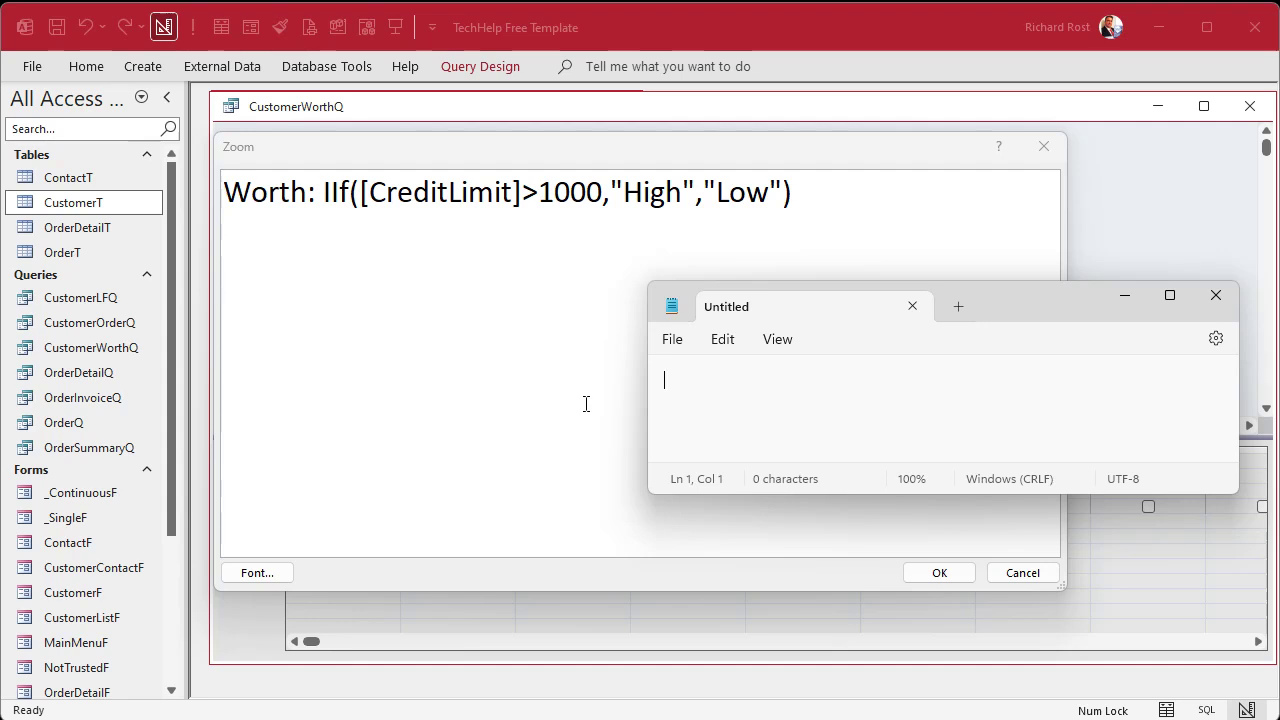
{"action": "left_click", "coordinate": [1216, 295]}
Step: Replace "Low" in the Worth expression with the cut IIF(CreditLimit>=500,"Medium","Low") and accept the nested expression
{"action": "left_click_drag", "start_coordinate": [704, 192], "coordinate": [781, 192]}
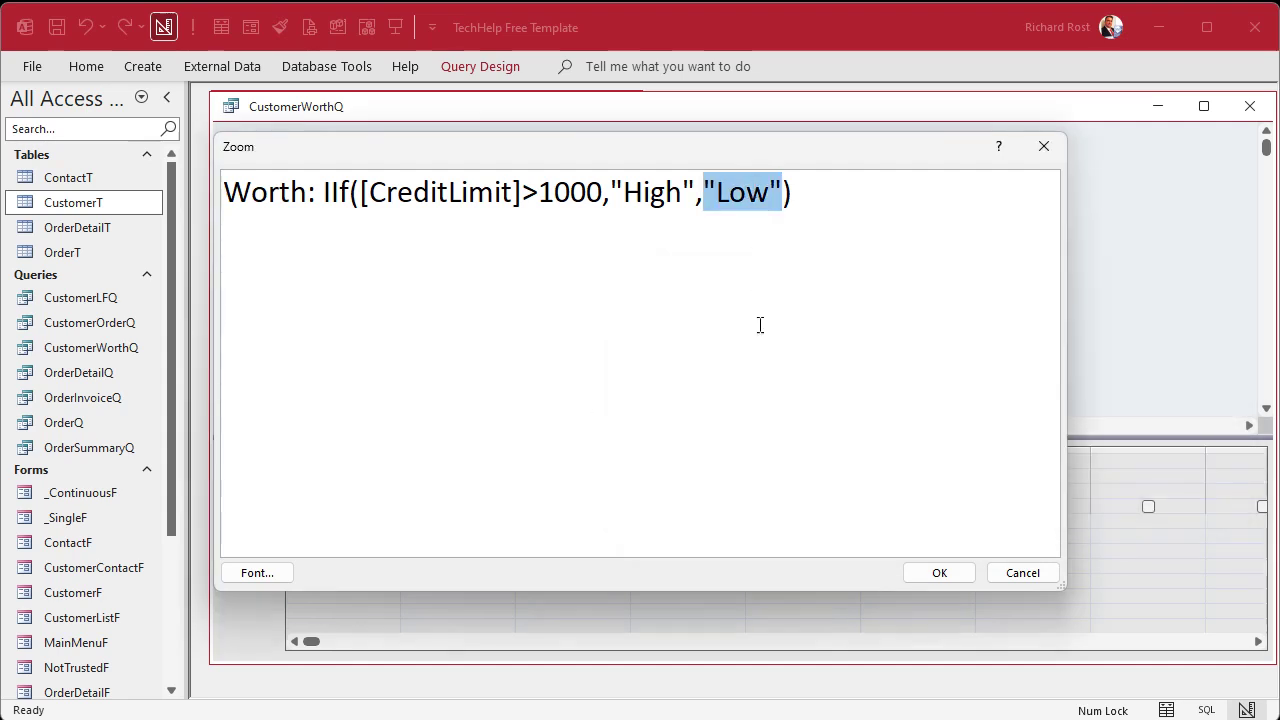
{"action": "key", "text": "ctrl+v"}
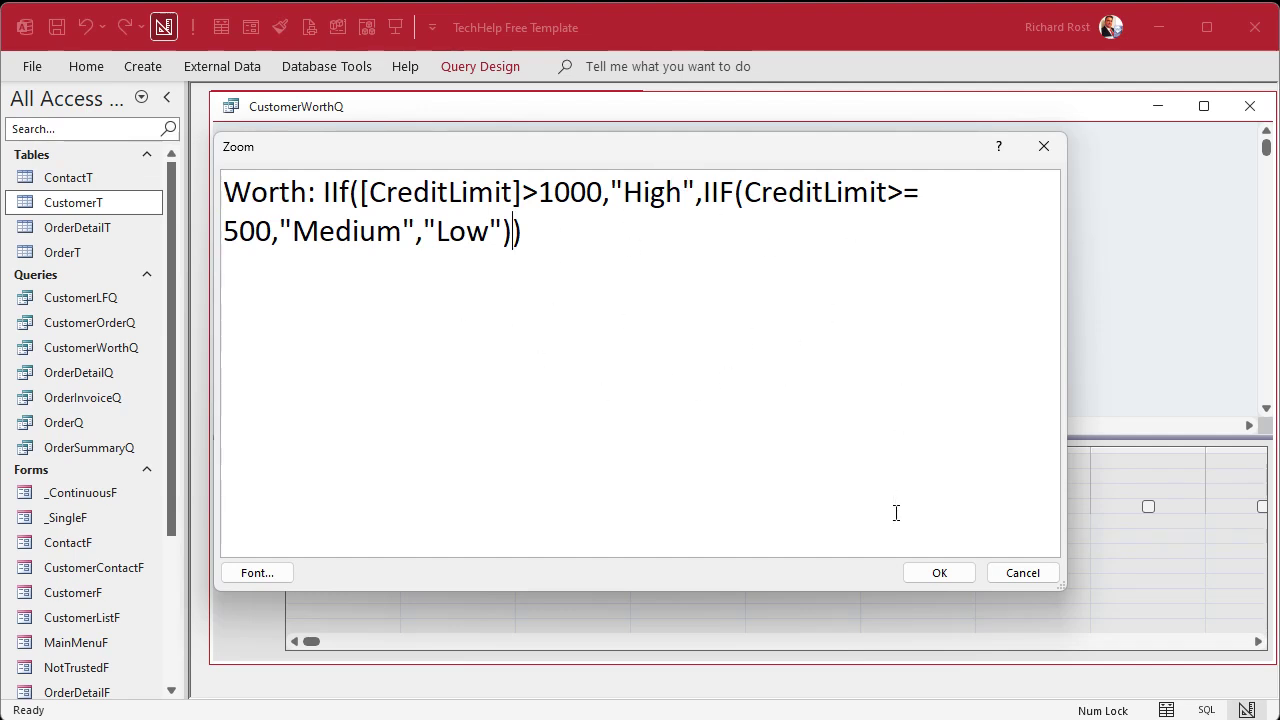
{"action": "left_click", "coordinate": [958, 573]}
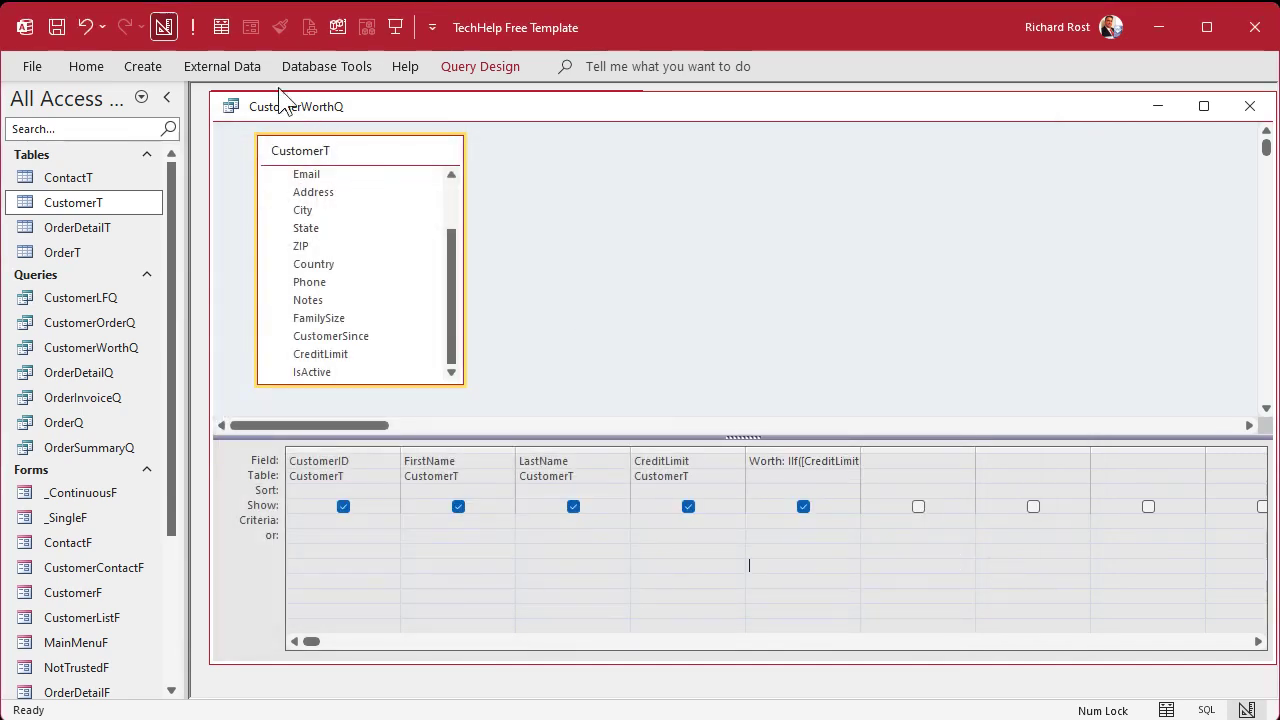
Step: Run the query again and set the CreditLimit in the sixteenth customer record to 4
{"action": "left_click", "coordinate": [193, 27]}
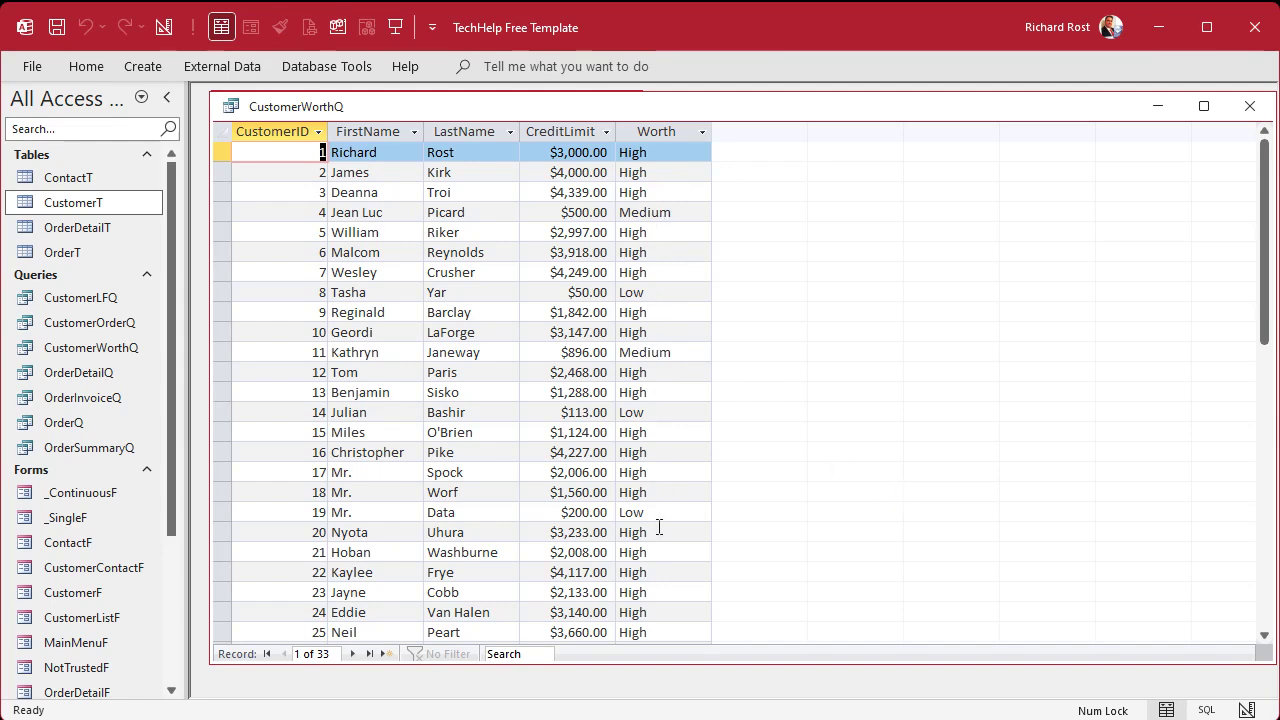
{"action": "left_click", "coordinate": [552, 450]}
{"action": "type", "text": "4"}
{"action": "key", "text": "Tab"}
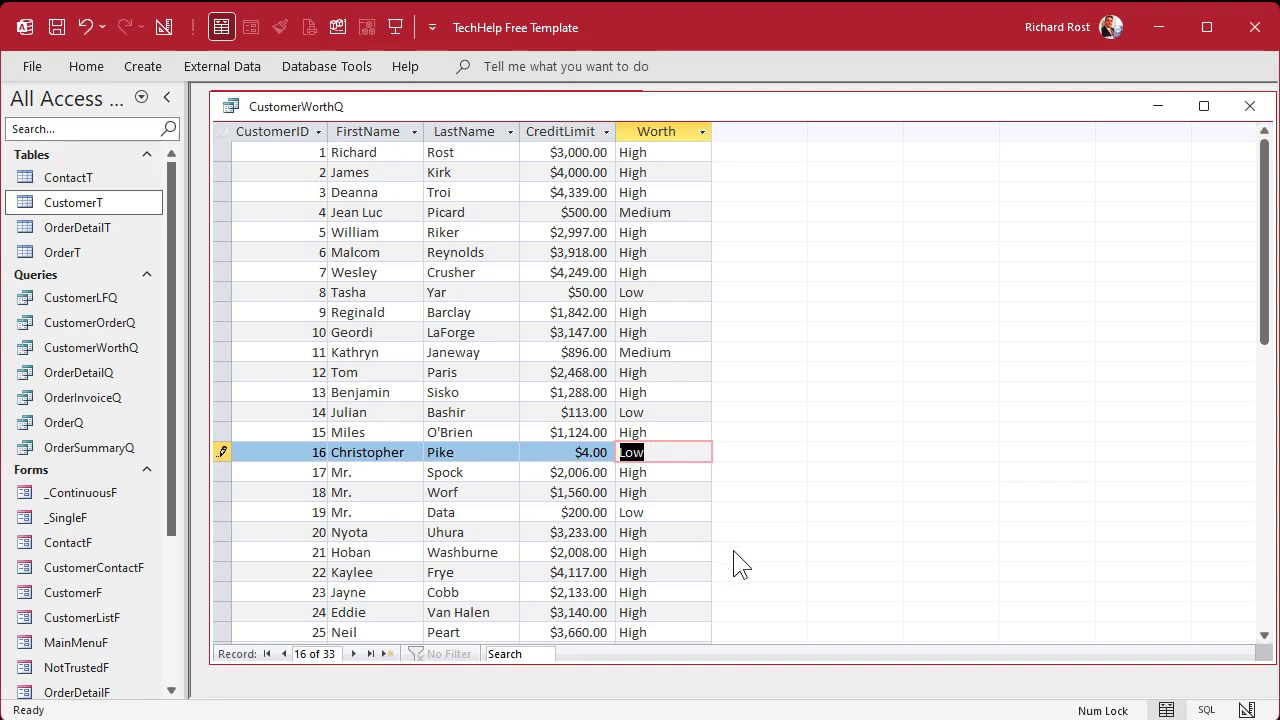
Step: Close CustomerWorthQ with its design changes saved and open the Customer Form from the Main Menu
{"action": "left_click", "coordinate": [1250, 106]}
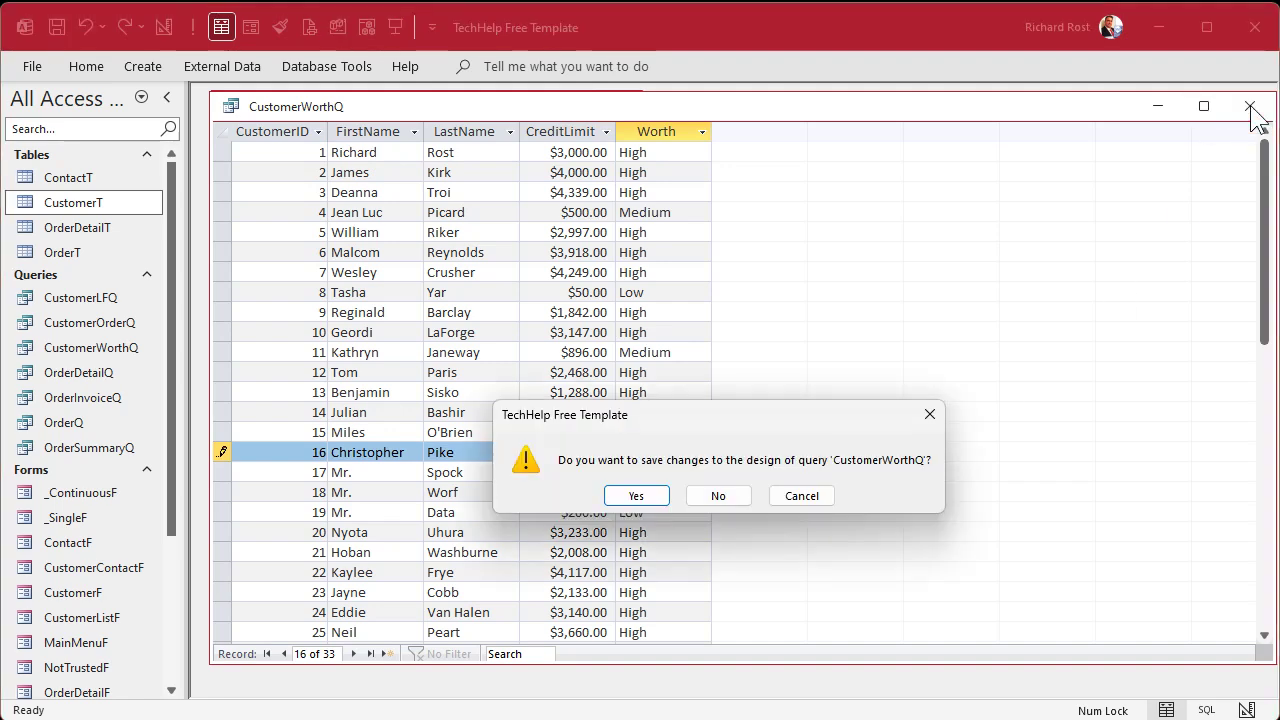
{"action": "left_click", "coordinate": [637, 497]}
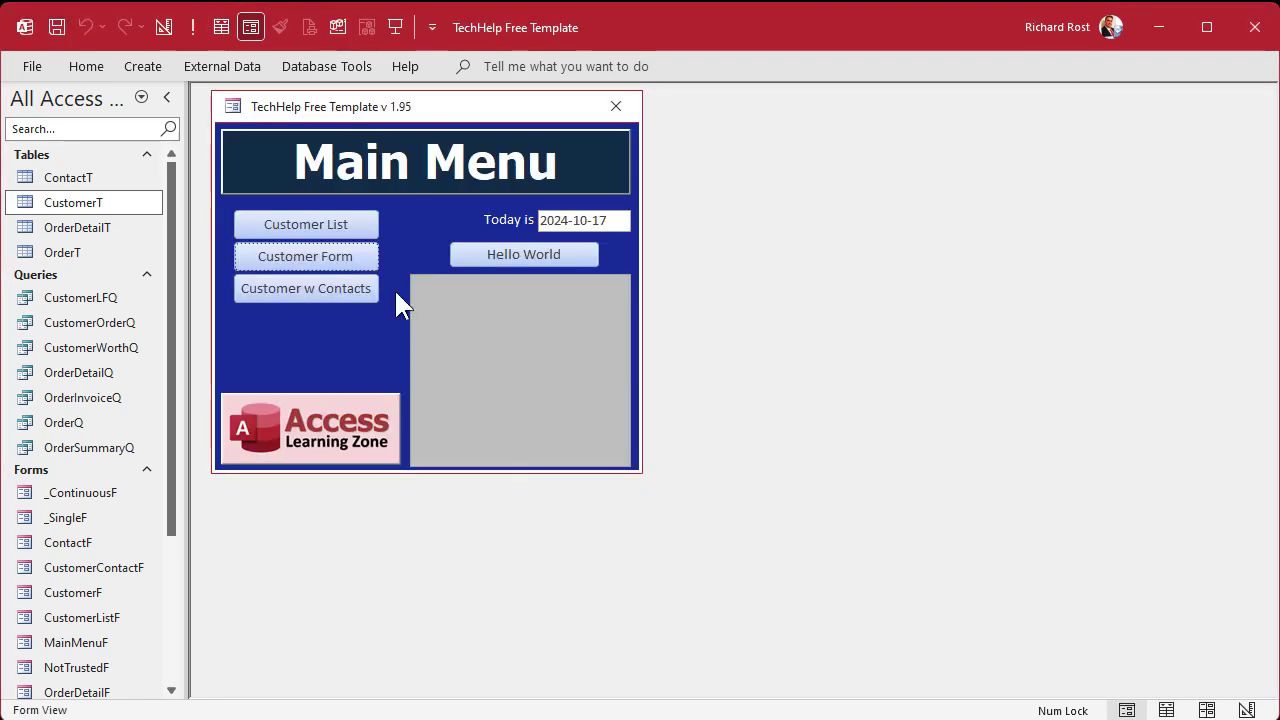
{"action": "left_click", "coordinate": [332, 254]}
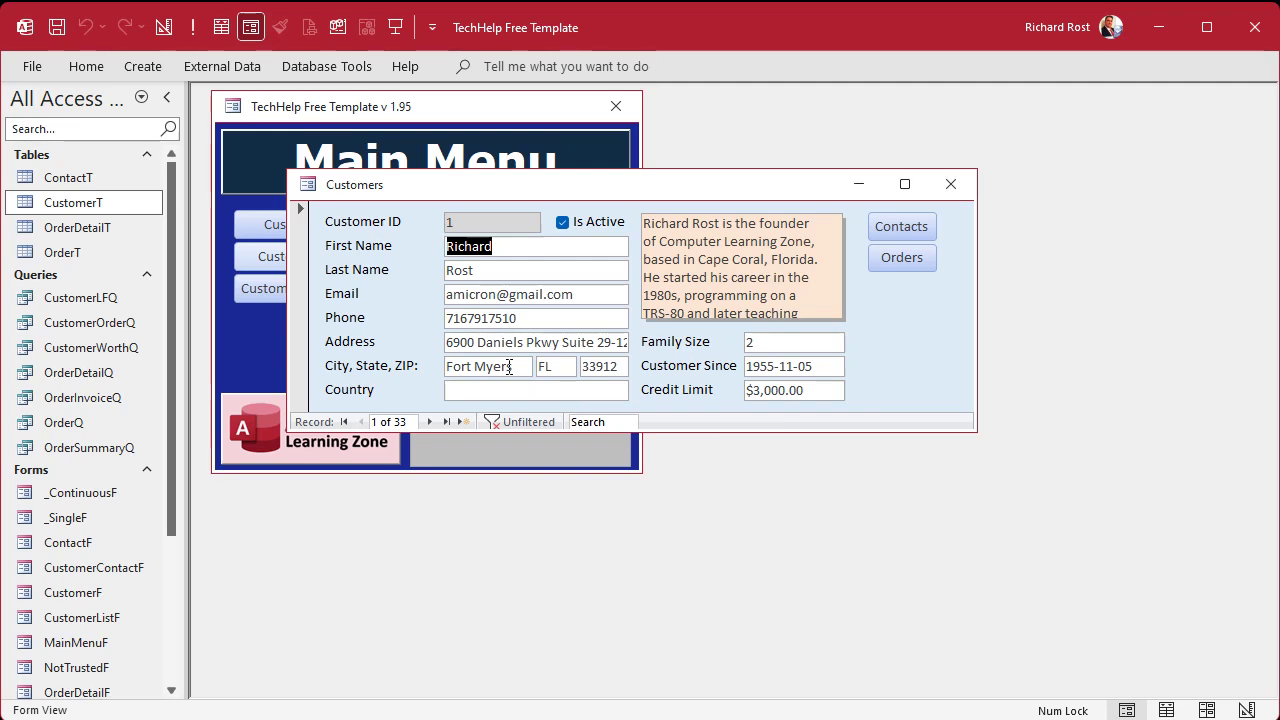
Step: Open CustomerWorthQ in Design View and copy its entire Worth expression into a blank Notepad document
{"action": "right_click", "coordinate": [142, 348]}
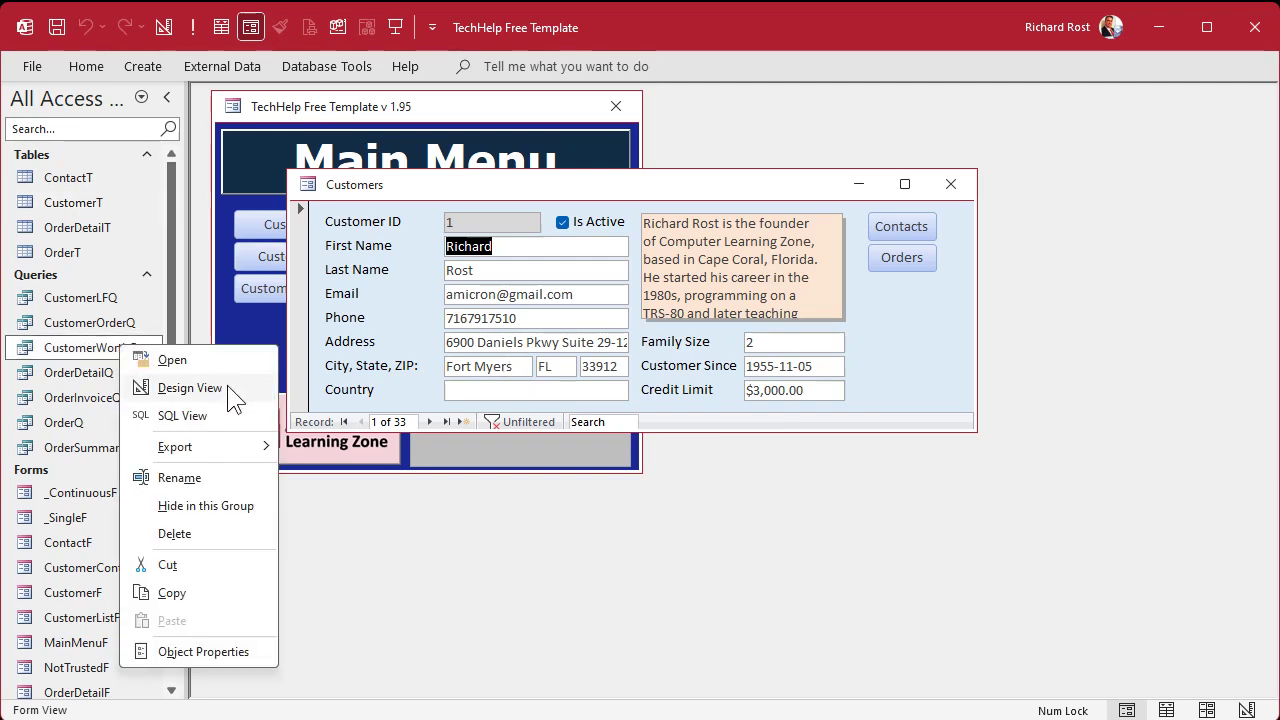
{"action": "left_click", "coordinate": [230, 387]}
{"action": "left_click", "coordinate": [790, 441]}
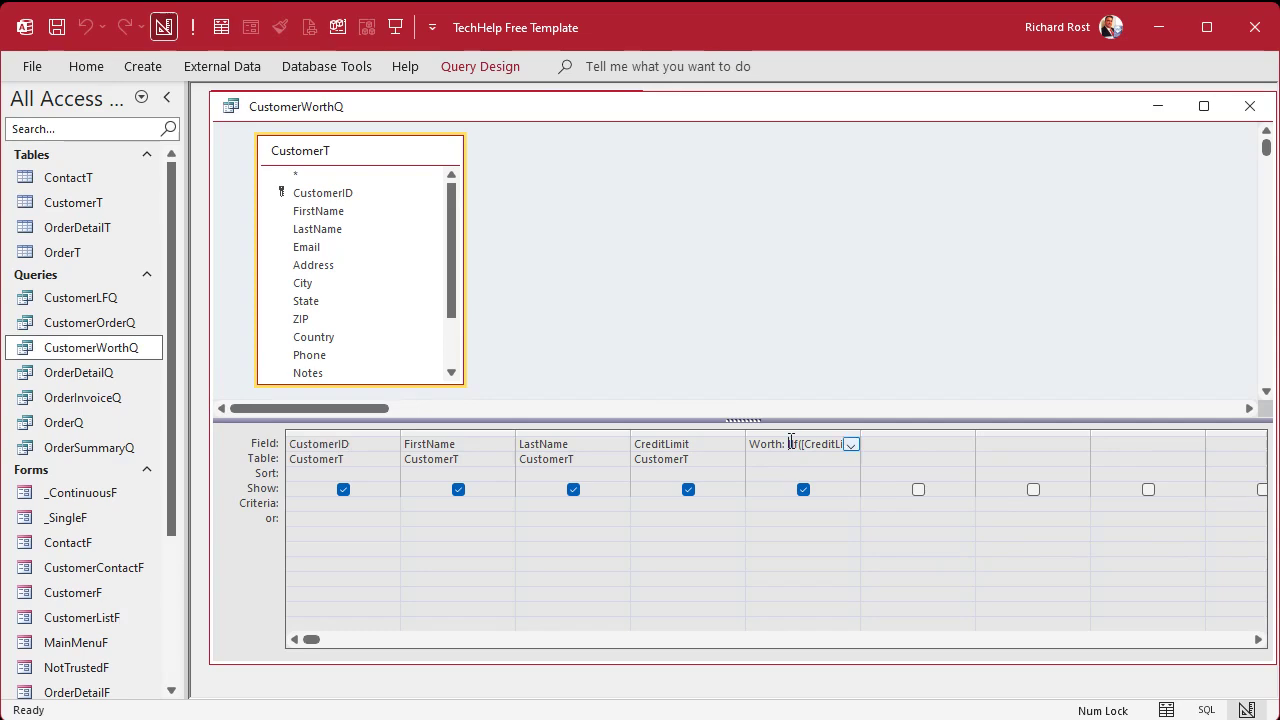
{"action": "key", "text": "shift+F2"}
{"action": "left_click_drag", "start_coordinate": [523, 231], "coordinate": [94, 185]}
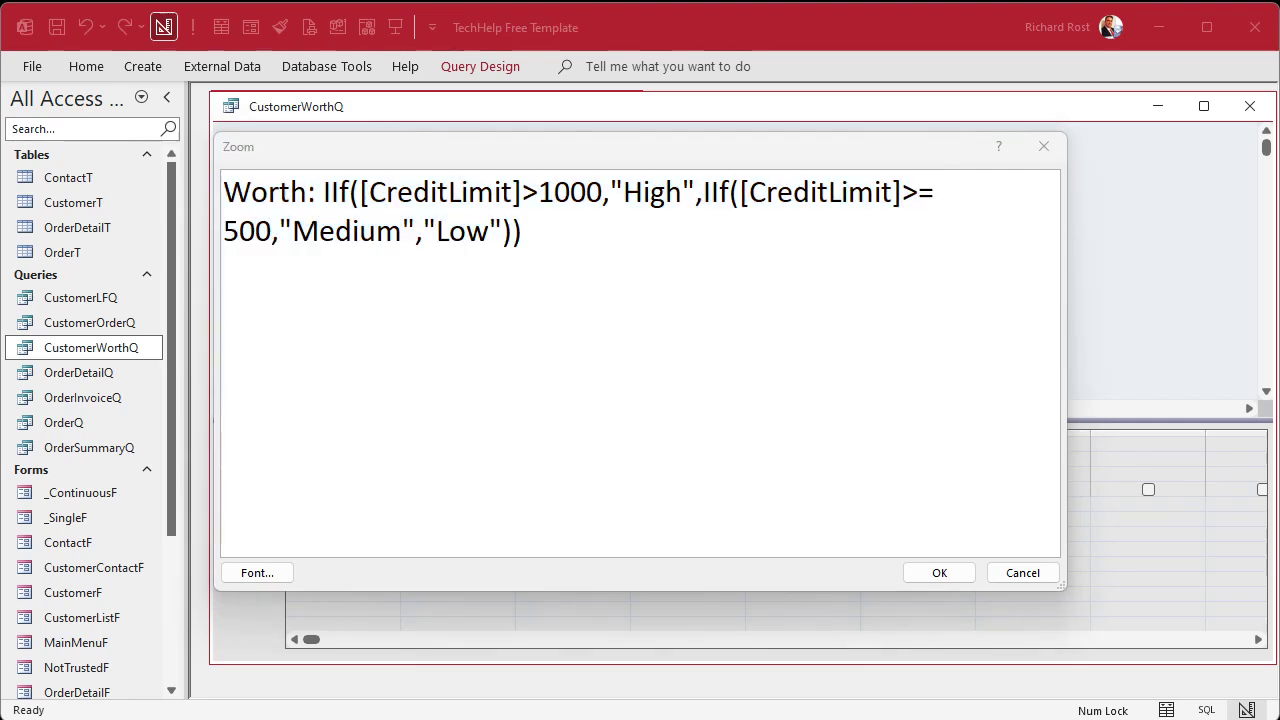
{"action": "left_click_drag", "start_coordinate": [509, 144], "coordinate": [743, 208]}
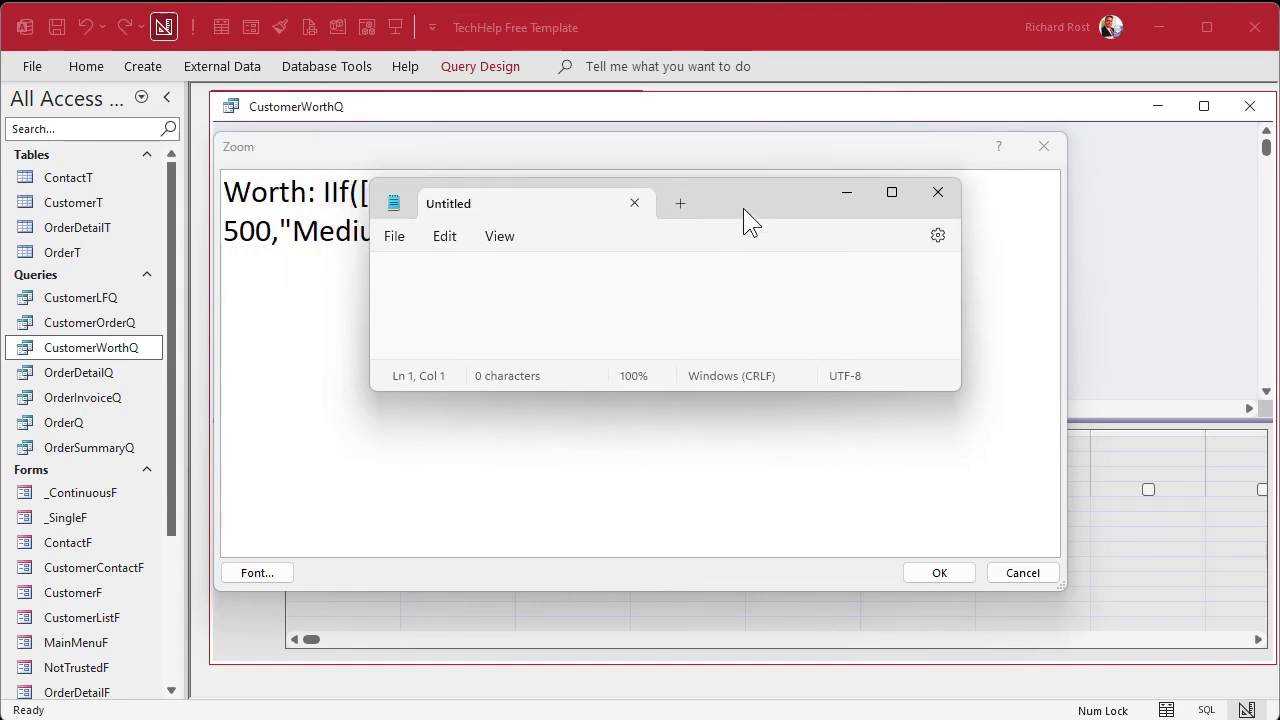
{"action": "key", "text": "ctrl+v"}
{"action": "left_click", "coordinate": [846, 192]}
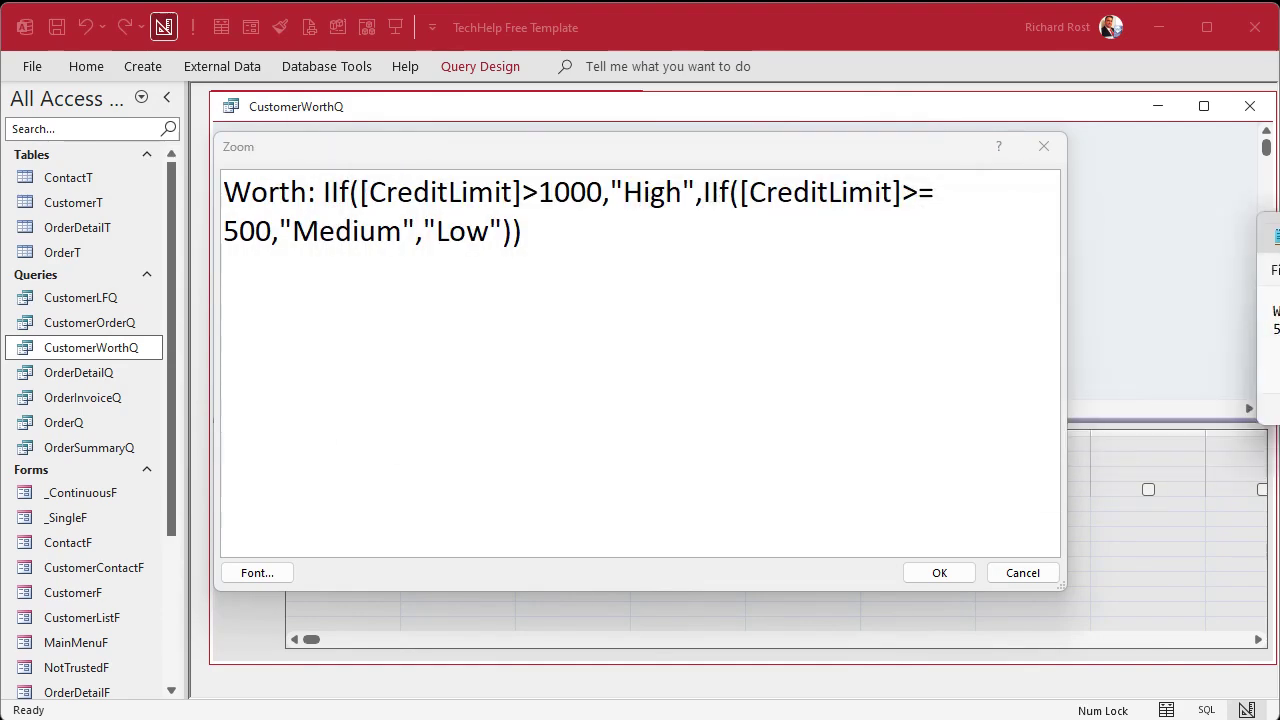
Step: Cancel the enlarged expression editor and close CustomerWorthQ
{"action": "left_click", "coordinate": [1022, 573]}
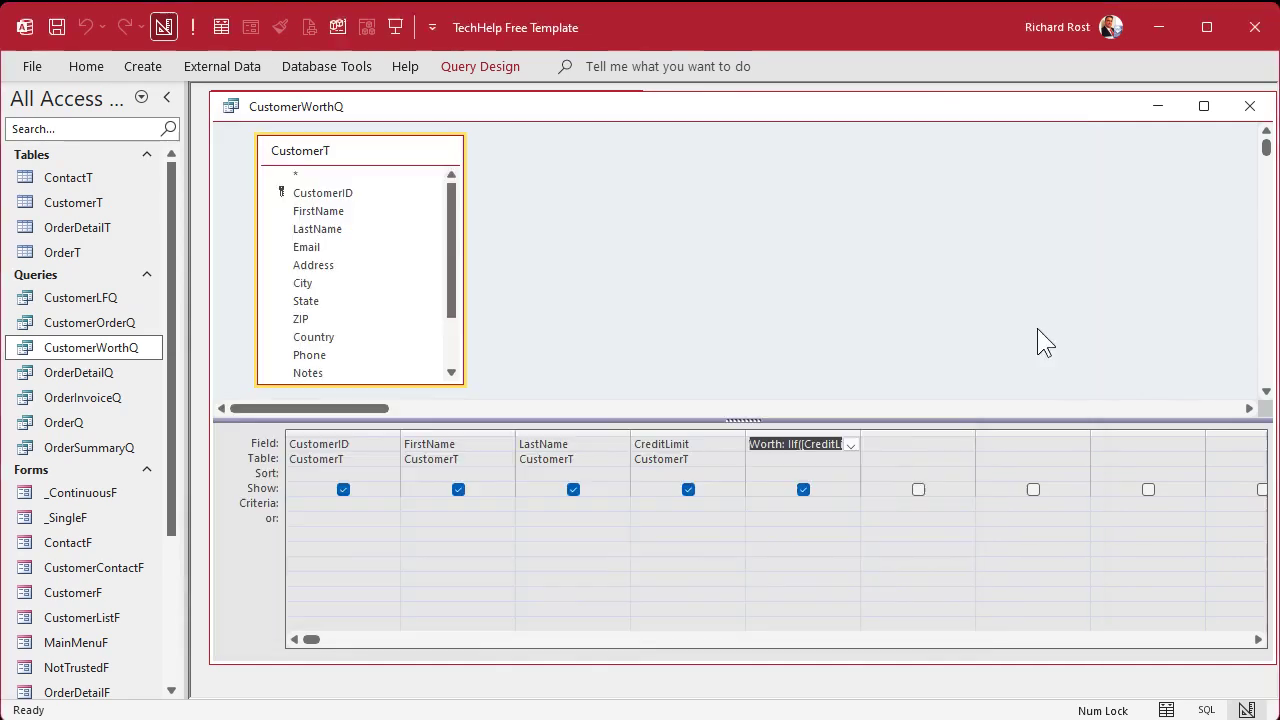
{"action": "left_click", "coordinate": [1249, 106]}
{"action": "left_click", "coordinate": [650, 497]}
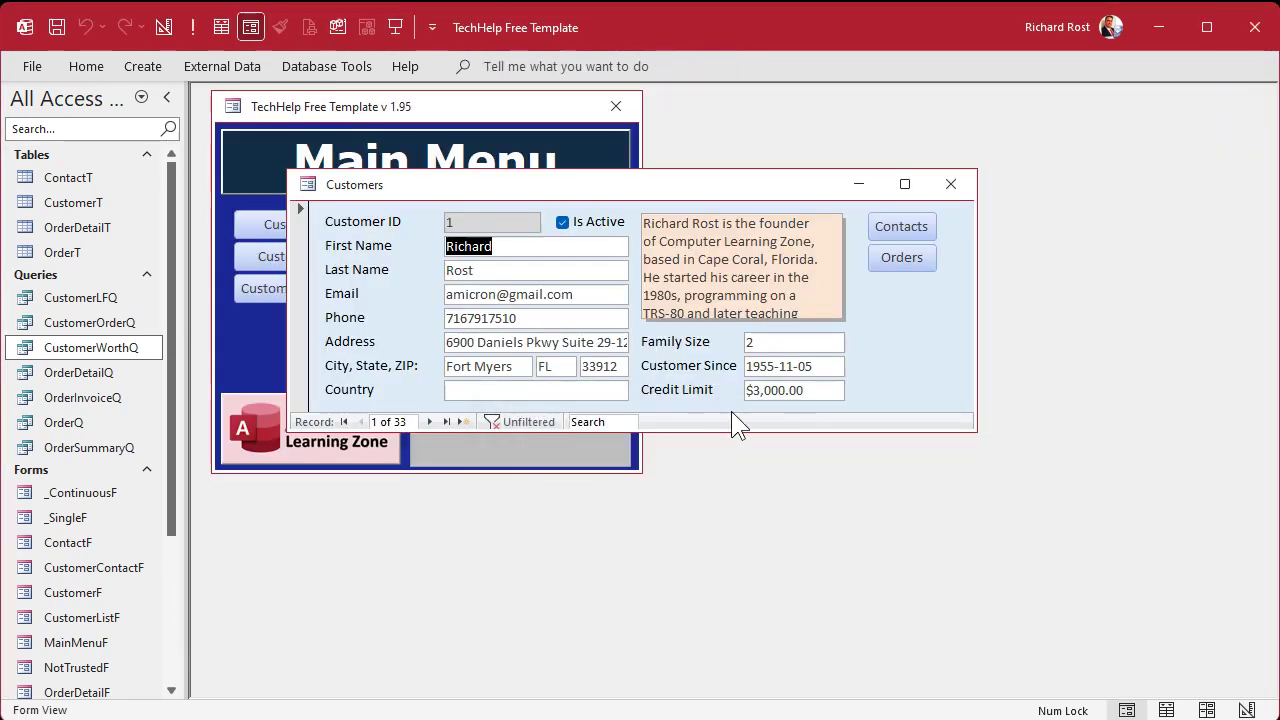
Step: In the Customer form's Design View, delete the Family Size and Customer Since fields and move Credit Limit up beneath Notes
{"action": "right_click", "coordinate": [878, 312]}
{"action": "left_click", "coordinate": [955, 381]}
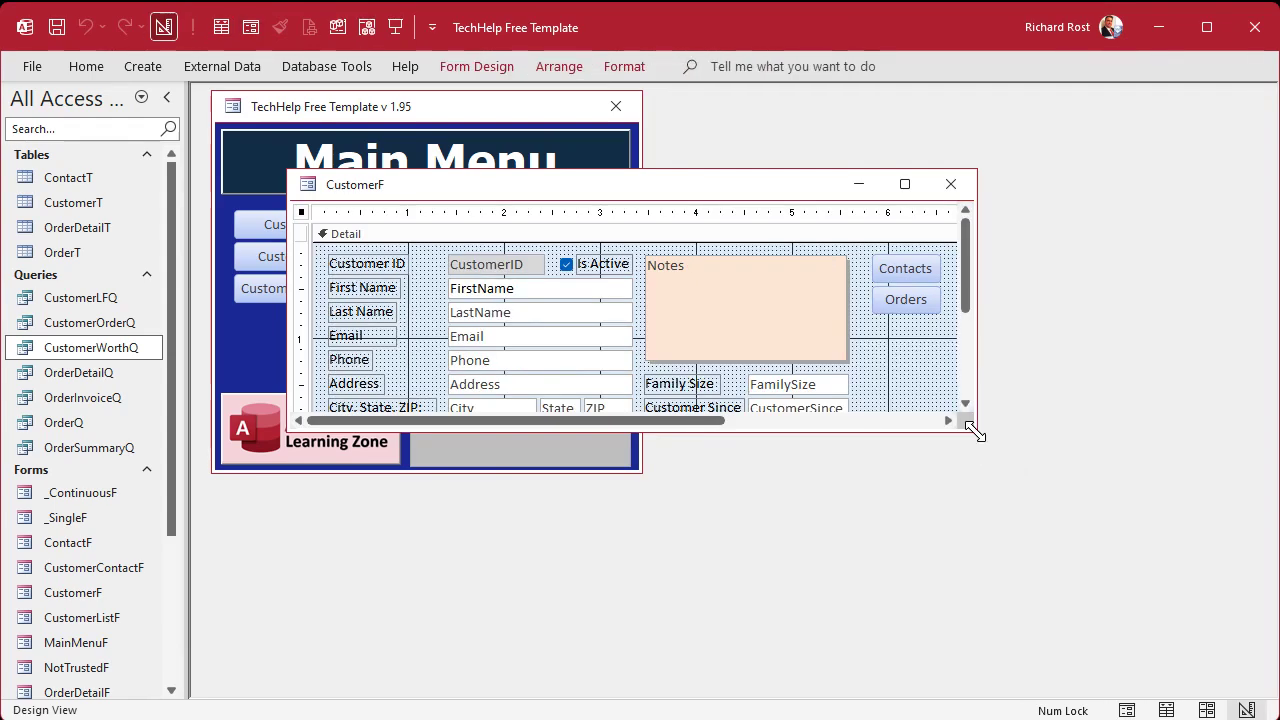
{"action": "left_click_drag", "start_coordinate": [970, 426], "coordinate": [1060, 602]}
{"action": "left_click_drag", "start_coordinate": [868, 395], "coordinate": [668, 412]}
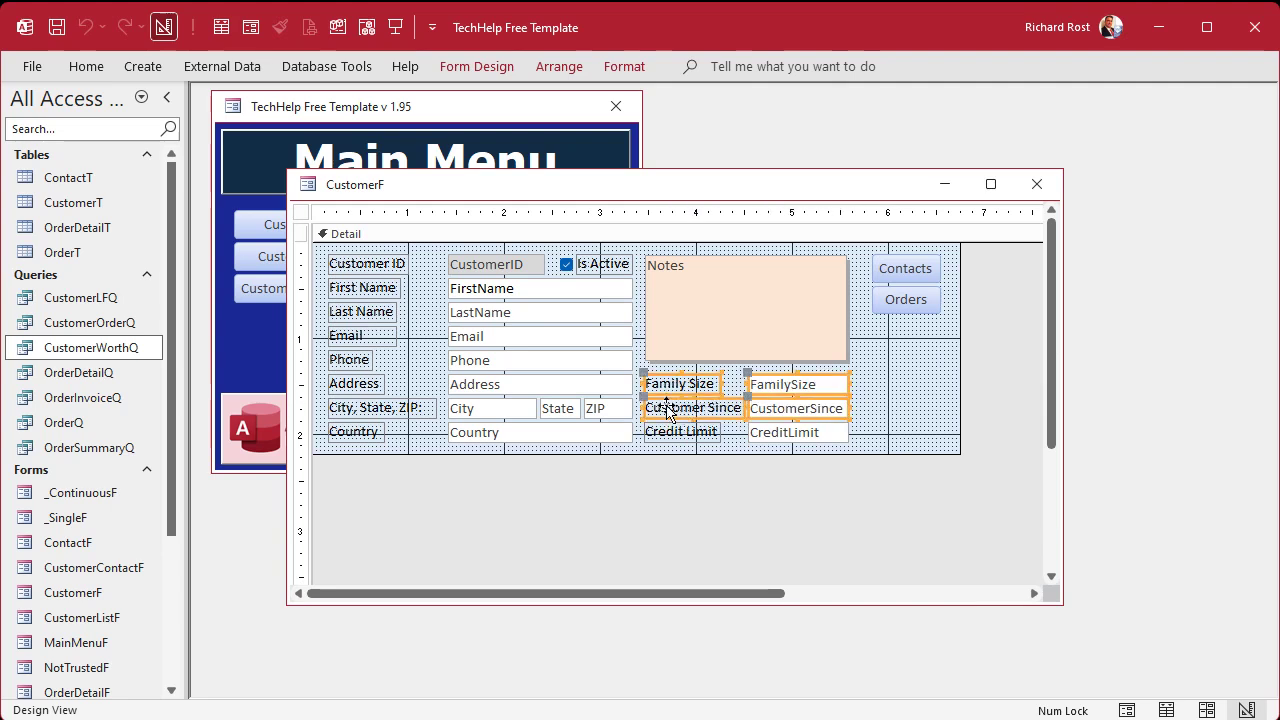
{"action": "key", "text": "Delete"}
{"action": "left_click_drag", "start_coordinate": [784, 440], "coordinate": [772, 394]}
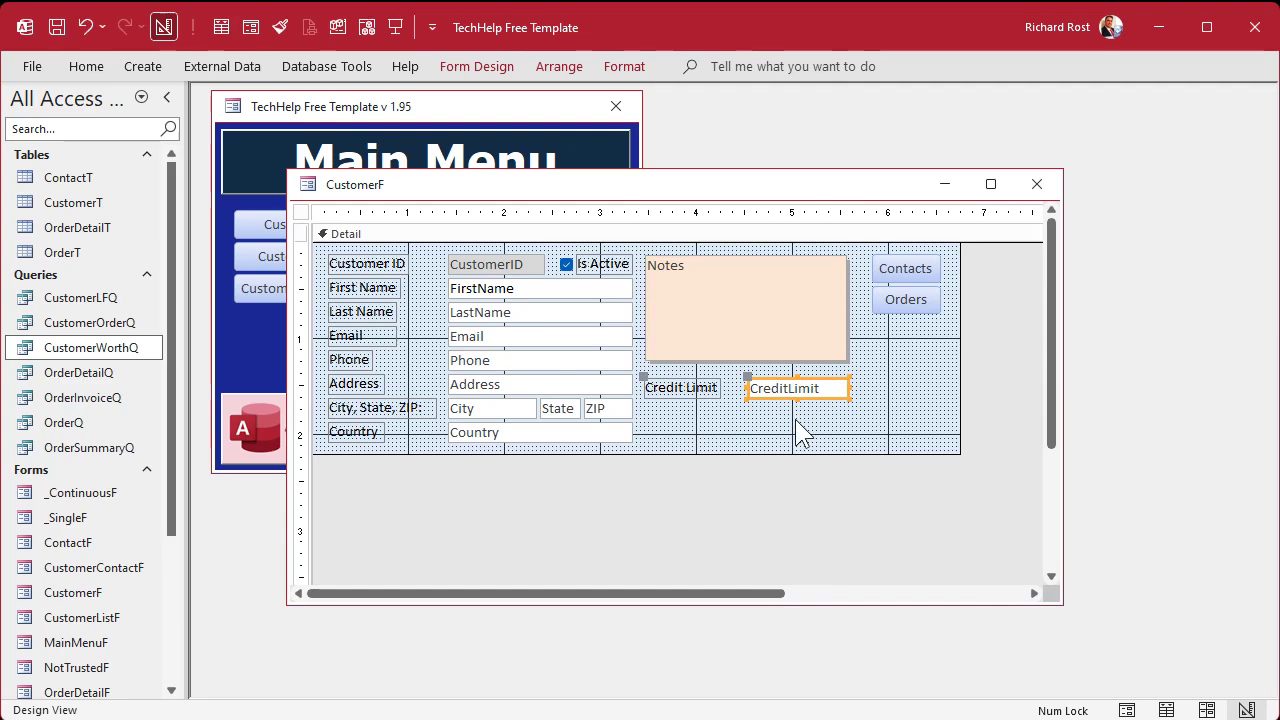
Step: Duplicate the CreditLimit text box with its label and place the copy directly below the original
{"action": "key", "text": "ctrl+c"}
{"action": "key", "text": "ctrl+v"}
{"action": "left_click", "coordinate": [880, 437]}
{"action": "left_click_drag", "start_coordinate": [830, 419], "coordinate": [830, 415]}
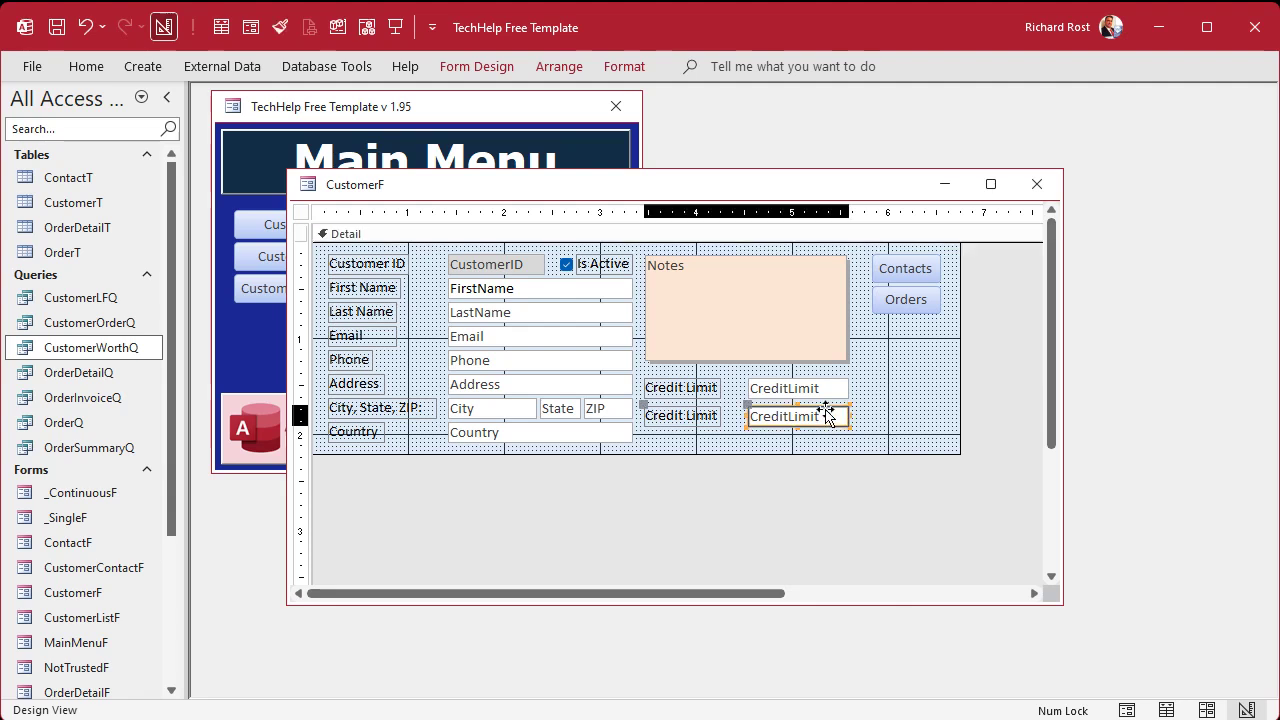
Step: Change the duplicated field's label caption to Worth
{"action": "left_click", "coordinate": [666, 413]}
{"action": "left_click_drag", "start_coordinate": [666, 413], "coordinate": [777, 423]}
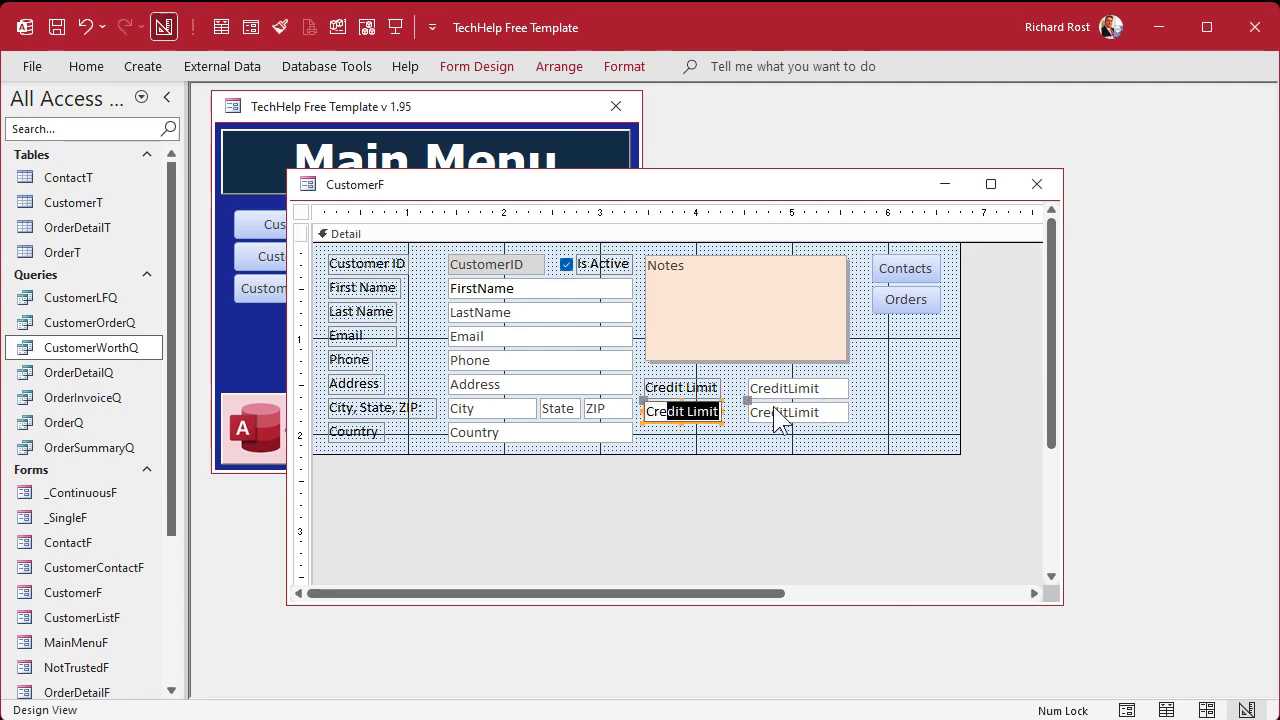
{"action": "key", "text": "BackSpace"}
{"action": "key", "text": "BackSpace"}
{"action": "key", "text": "BackSpace"}
{"action": "key", "text": "BackSpace"}
{"action": "type", "text": "Worth"}
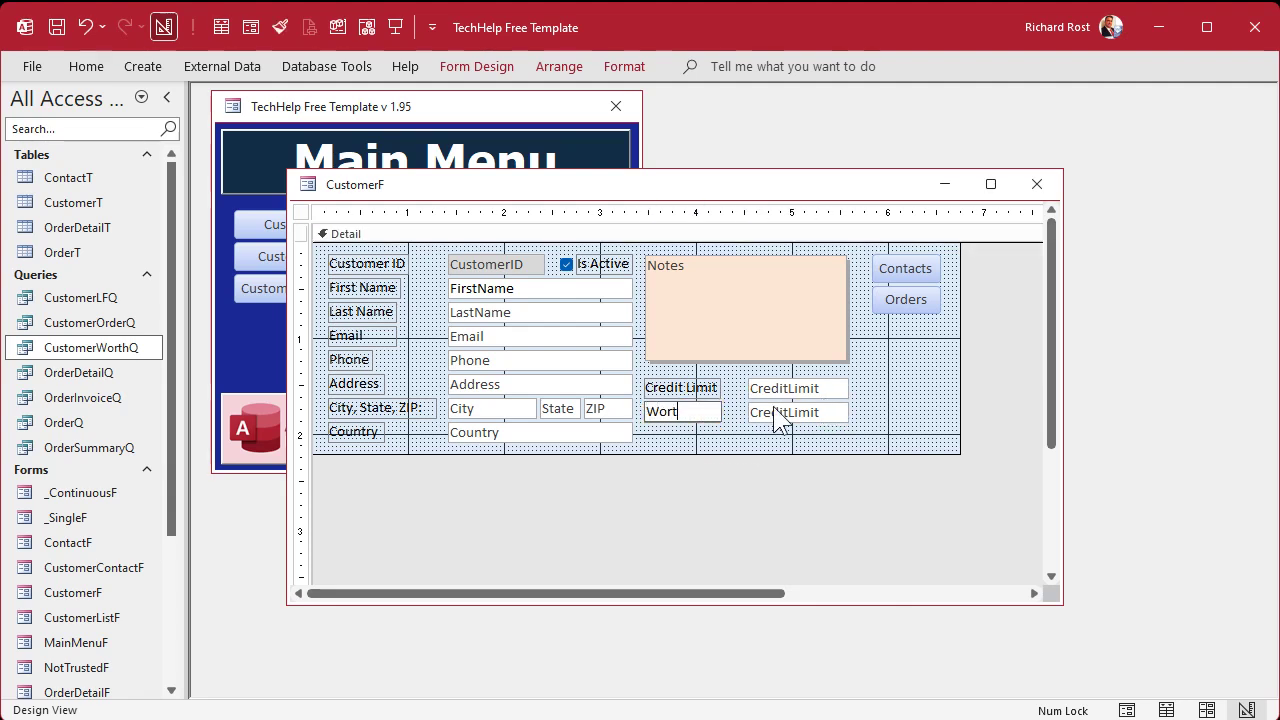
{"action": "key", "text": "Return"}
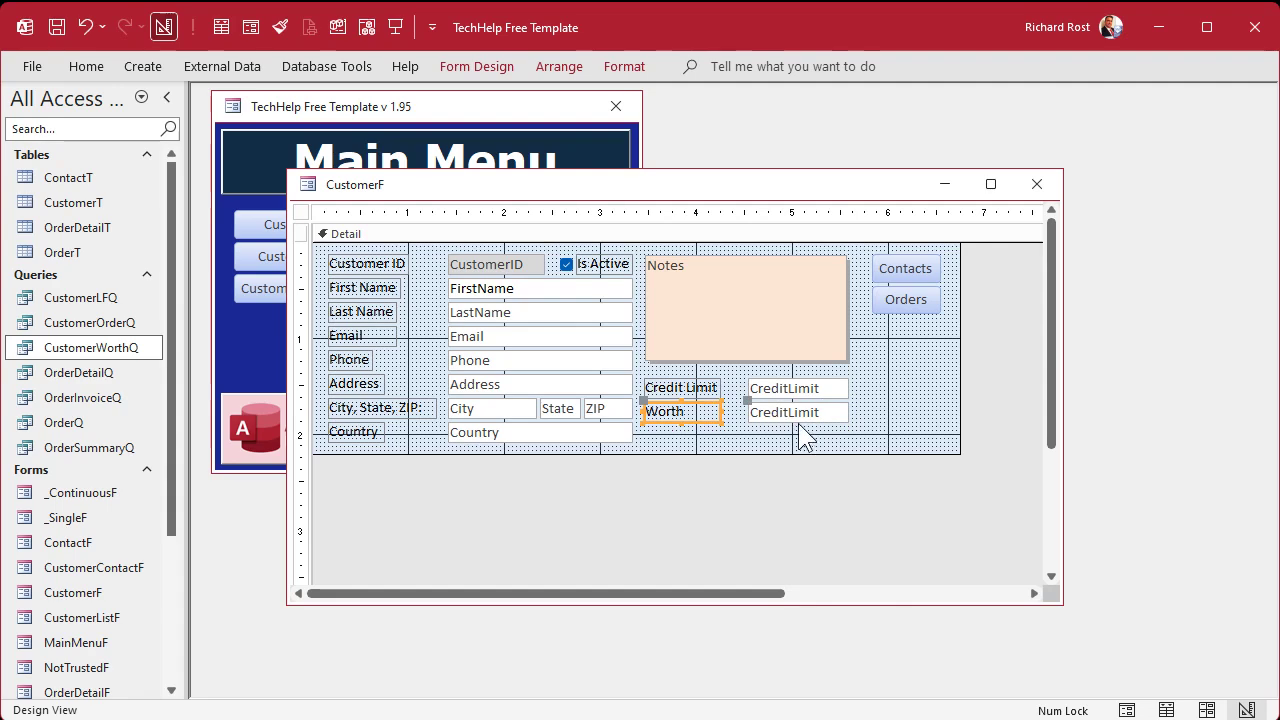
Step: Name the duplicated text box Worth and clear its Control Source so that it is unbound
{"action": "double_click", "coordinate": [799, 414]}
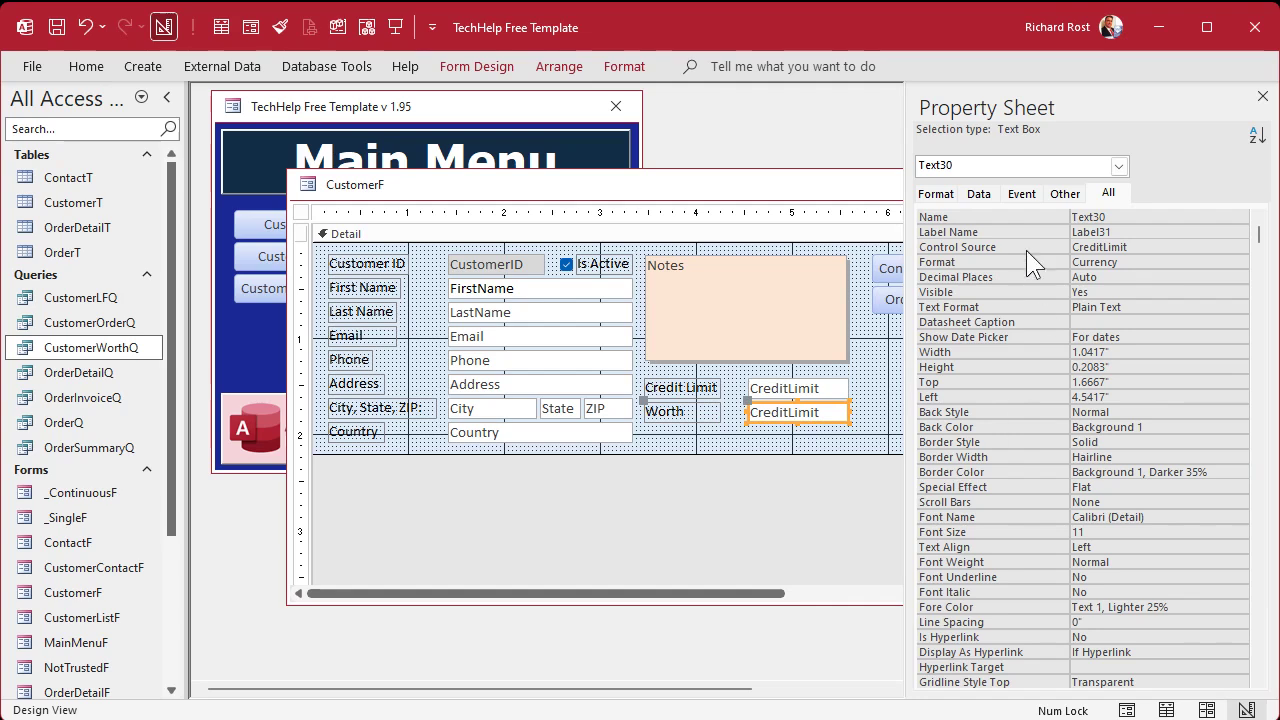
{"action": "left_click", "coordinate": [1104, 218]}
{"action": "left_click", "coordinate": [1019, 216]}
{"action": "type", "text": "Worth"}
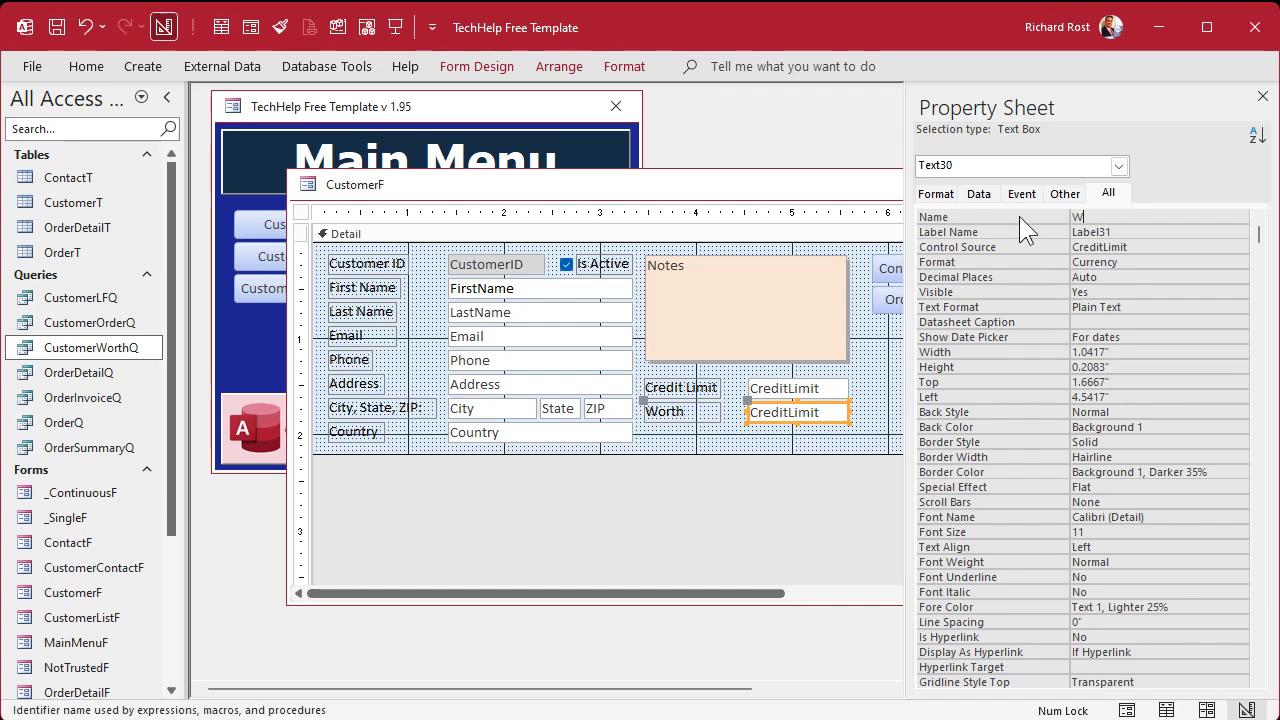
{"action": "key", "text": "Tab"}
{"action": "key", "text": "Tab"}
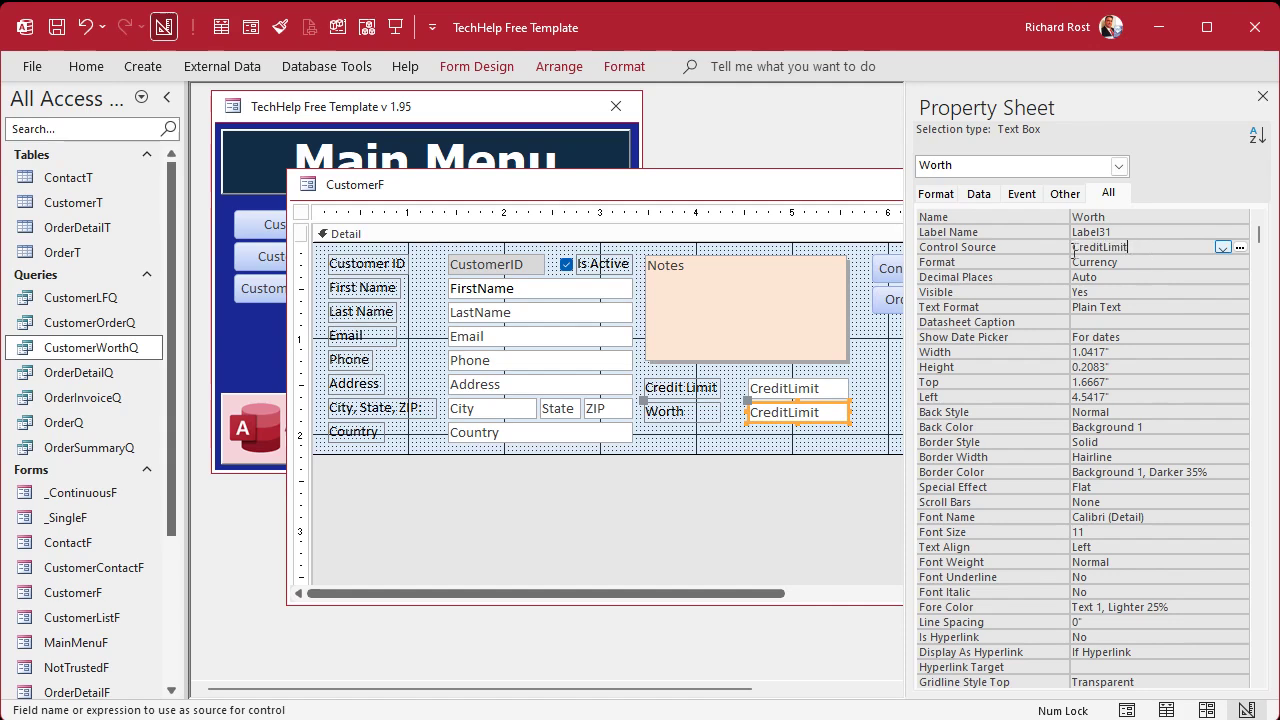
{"action": "key", "text": "Delete"}
{"action": "key", "text": "Tab"}
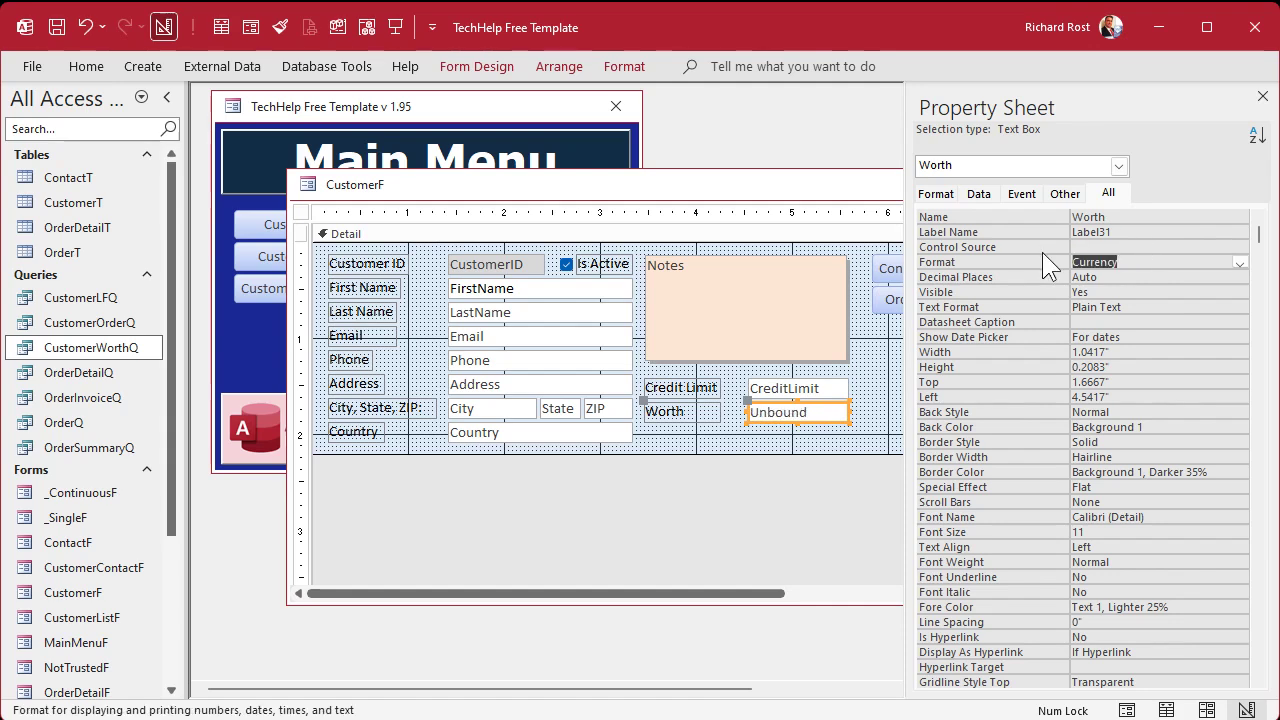
Step: Copy the nested IIf expression from Notepad into the Worth text box's Control Source using the enlarged editor
{"action": "left_click", "coordinate": [1127, 249]}
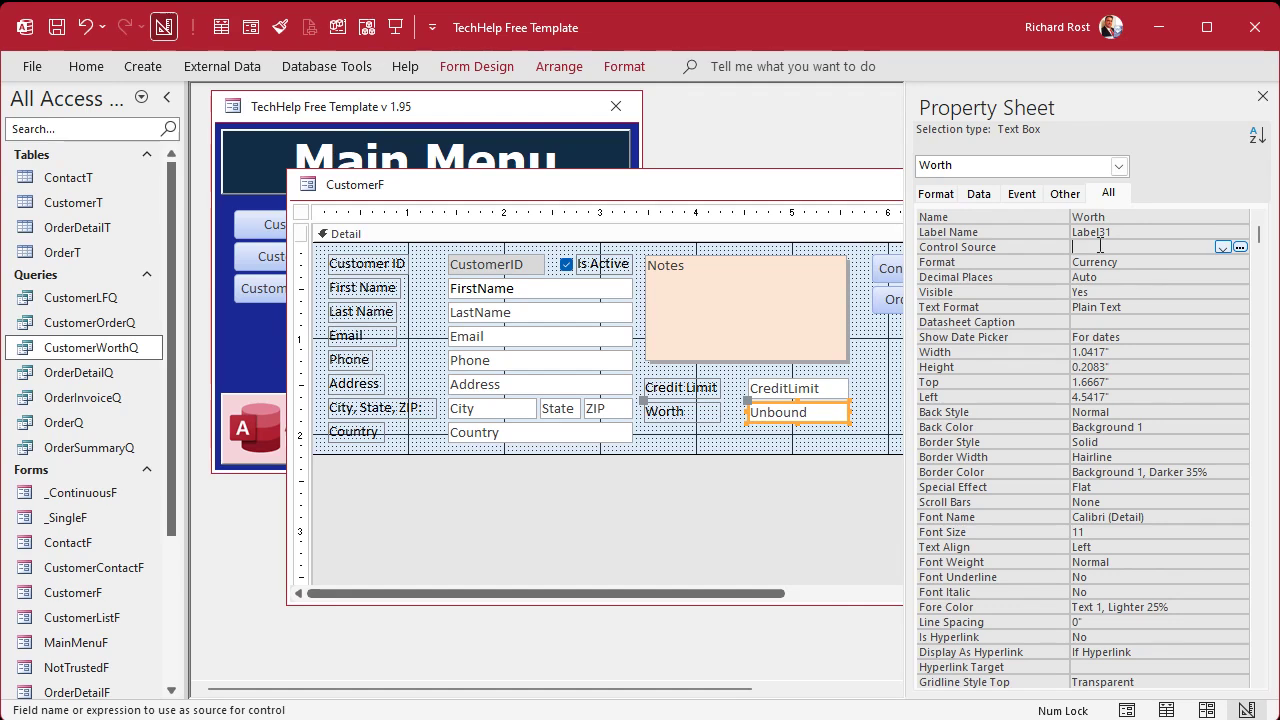
{"action": "key", "text": "shift+F2"}
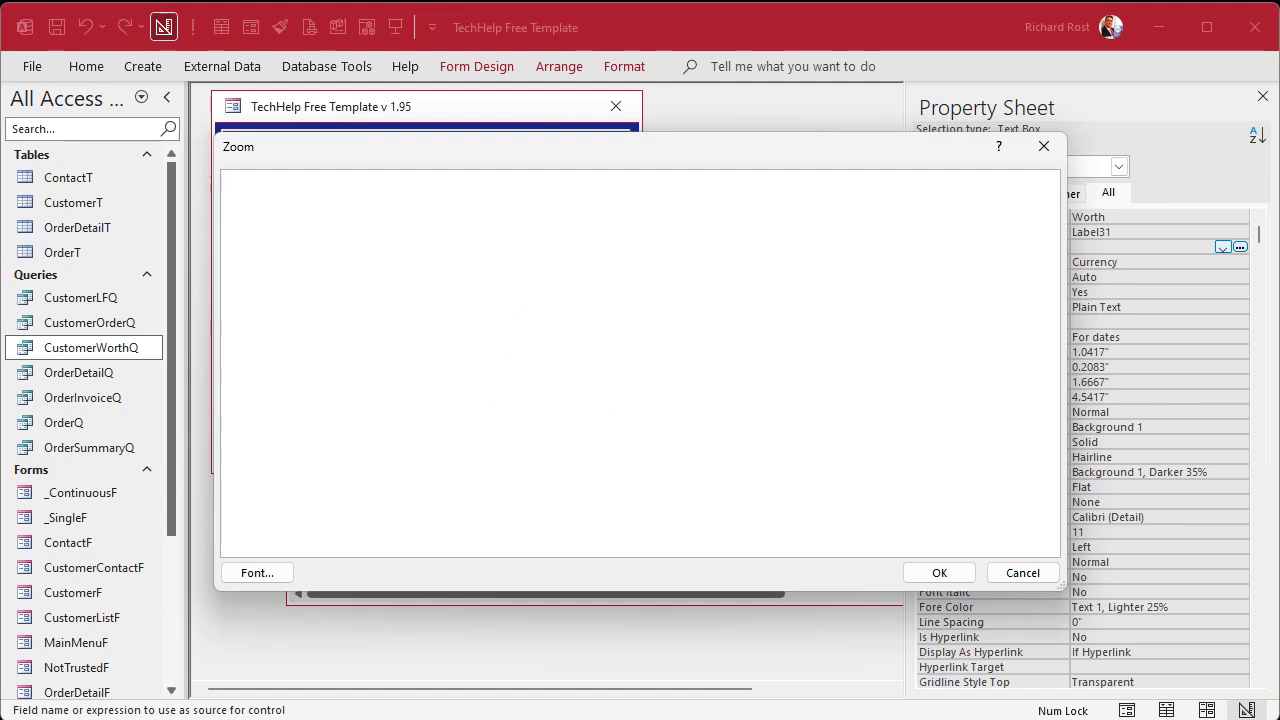
{"action": "key", "text": "alt+Tab"}
{"action": "key", "text": "ctrl+a"}
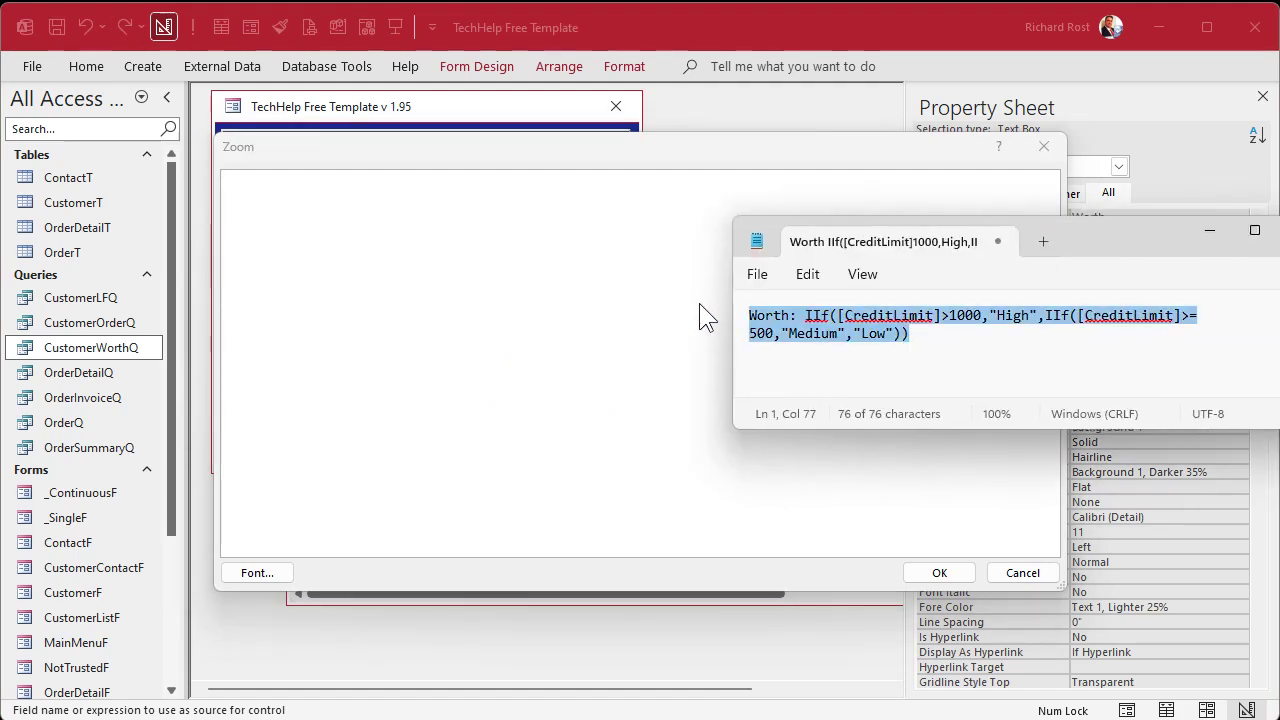
{"action": "key", "text": "alt+Tab"}
{"action": "key", "text": "ctrl+v"}
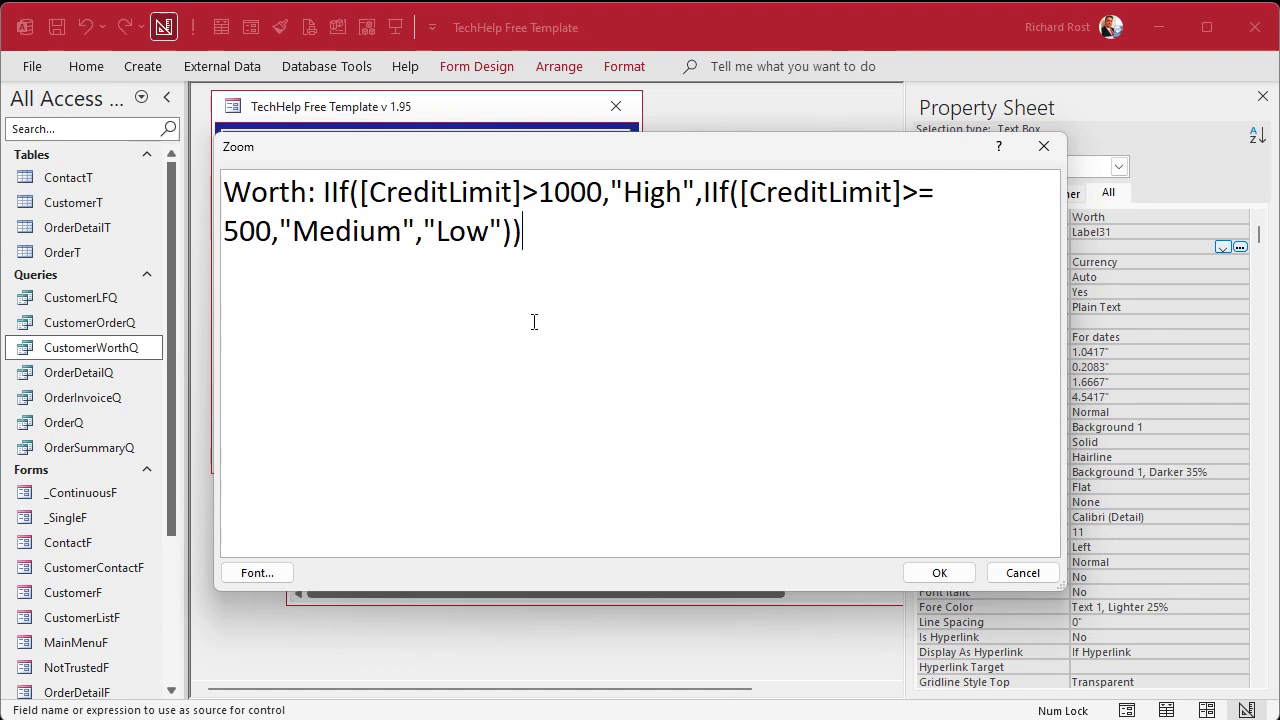
Step: Replace the "Worth: " prefix of the expression with an equals sign and accept the Control Source
{"action": "double_click", "coordinate": [260, 190]}
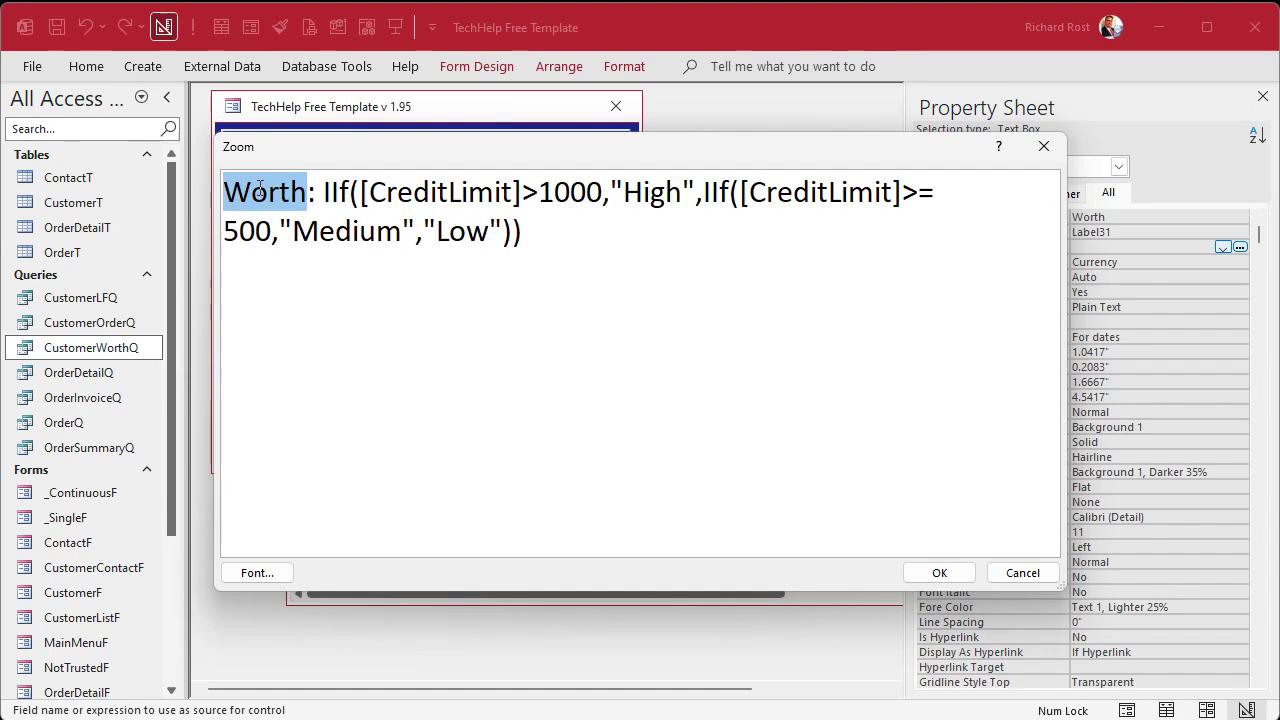
{"action": "left_click_drag", "start_coordinate": [322, 195], "coordinate": [206, 186]}
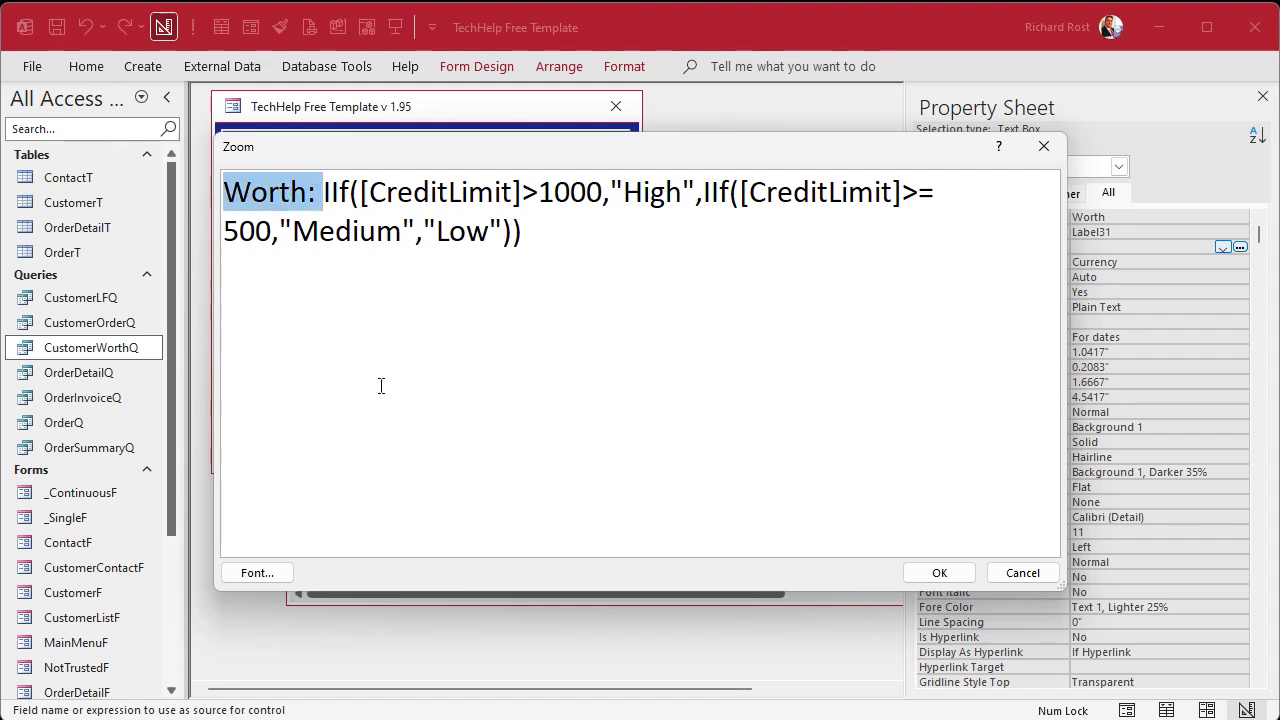
{"action": "type", "text": "="}
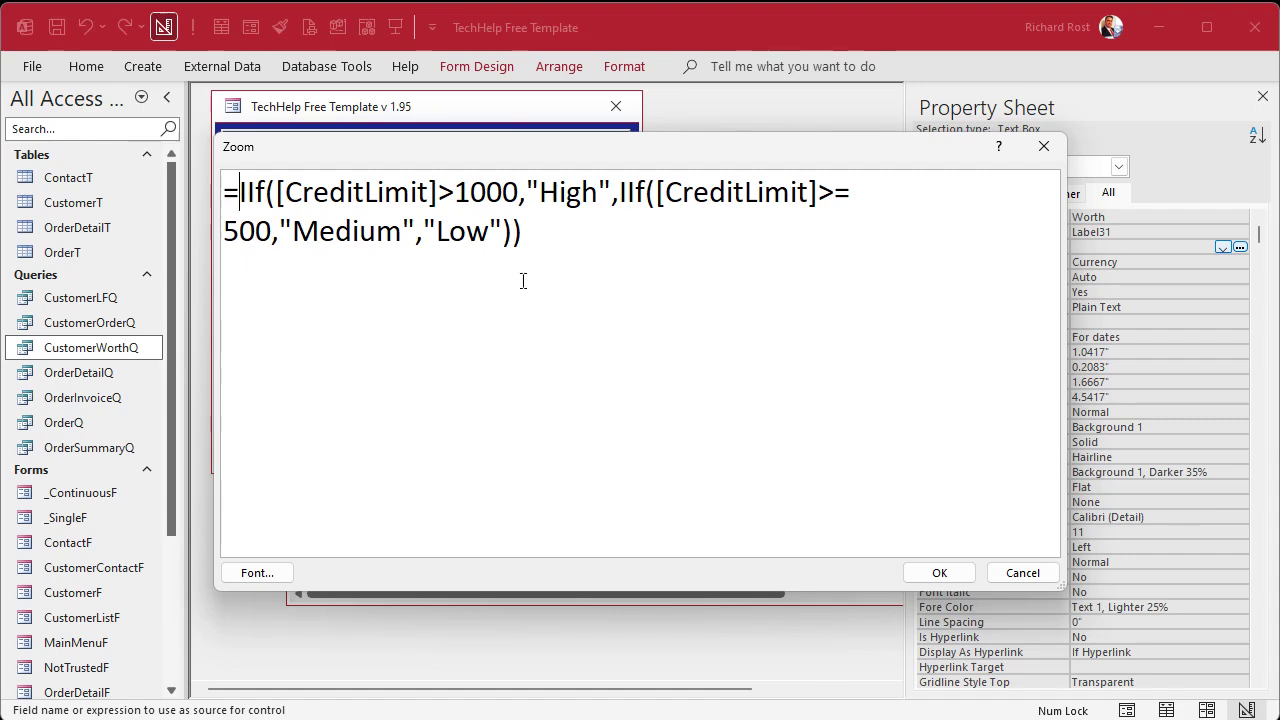
{"action": "left_click", "coordinate": [939, 572]}
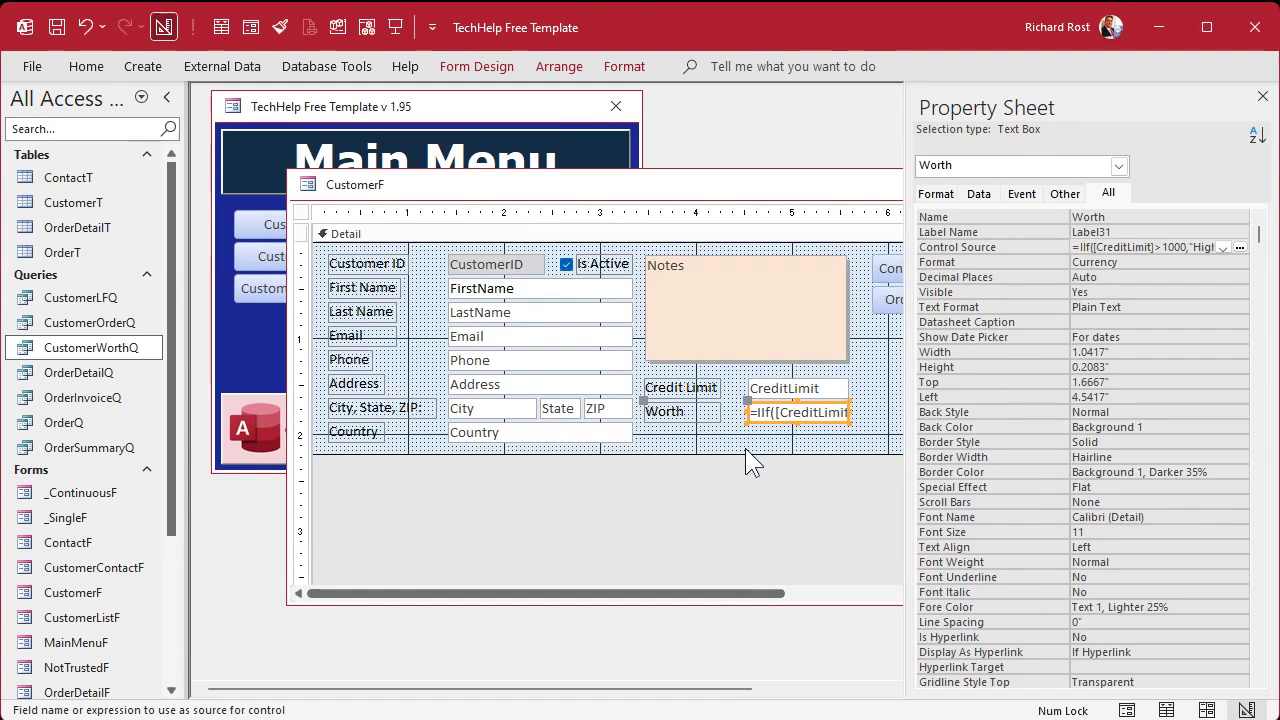
Step: Close the property sheet and the Customer form's design, and reopen the form from the Main Menu
{"action": "left_click", "coordinate": [1262, 96]}
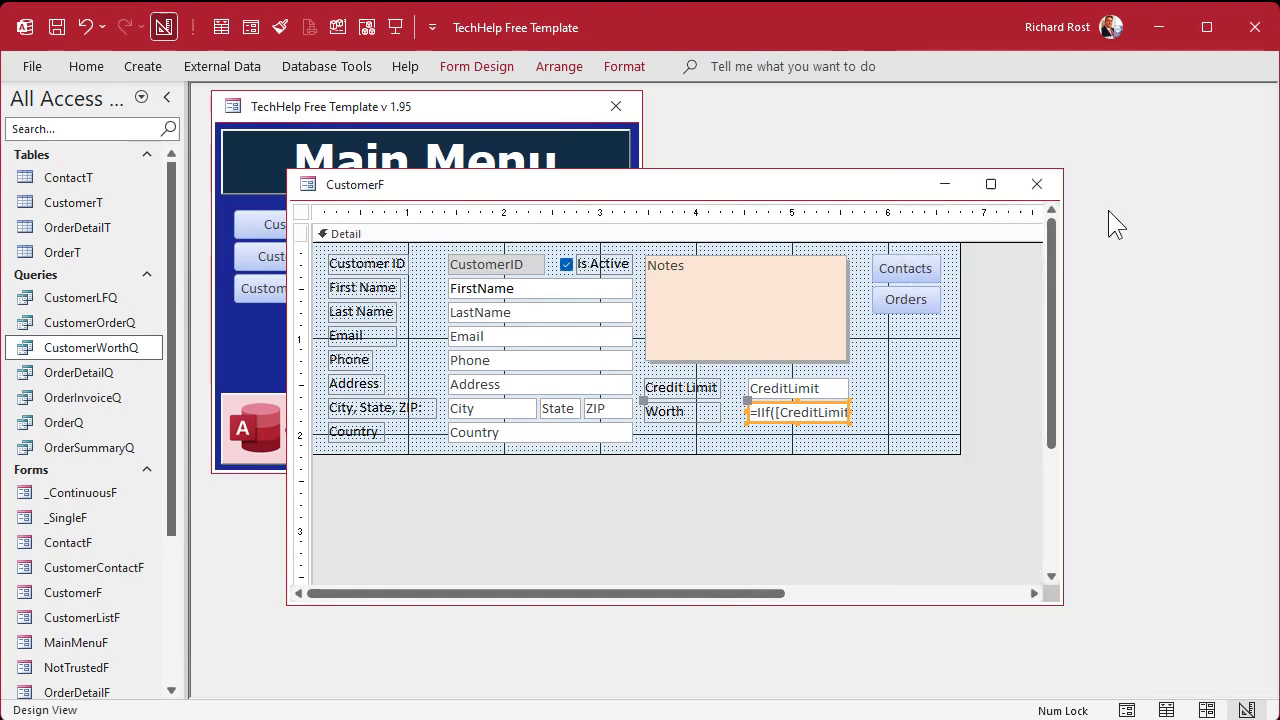
{"action": "left_click", "coordinate": [1036, 185]}
{"action": "left_click", "coordinate": [274, 250]}
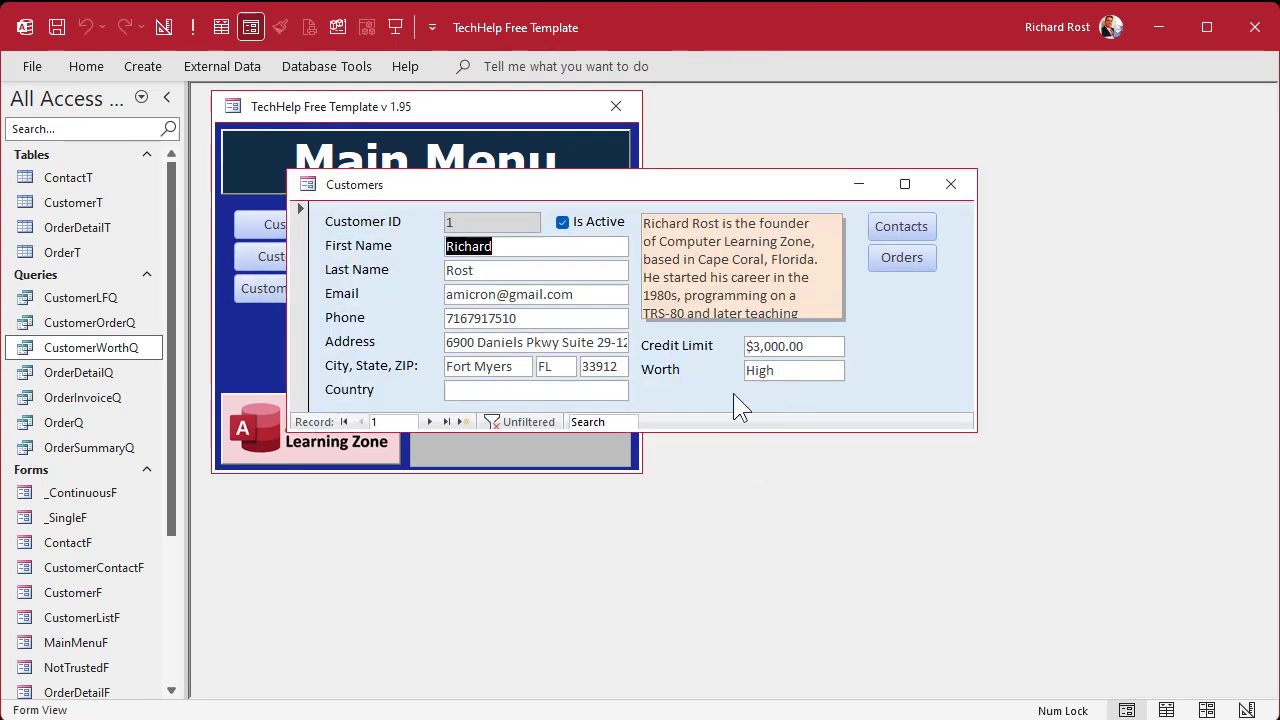
Step: Go through the customer records up to the sixth, comparing each Worth rating with its Credit Limit
{"action": "left_click", "coordinate": [429, 422]}
{"action": "left_click", "coordinate": [429, 422]}
{"action": "left_click", "coordinate": [429, 422]}
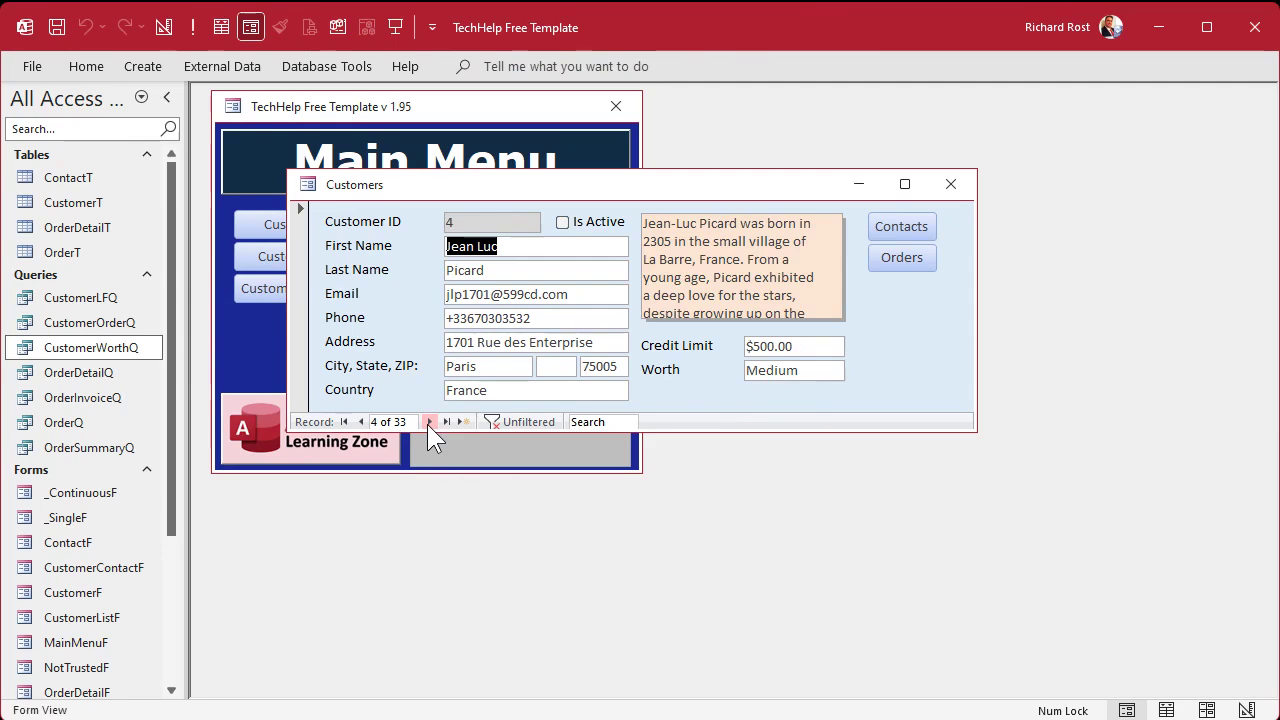
{"action": "left_click", "coordinate": [429, 422]}
{"action": "left_click", "coordinate": [429, 422]}
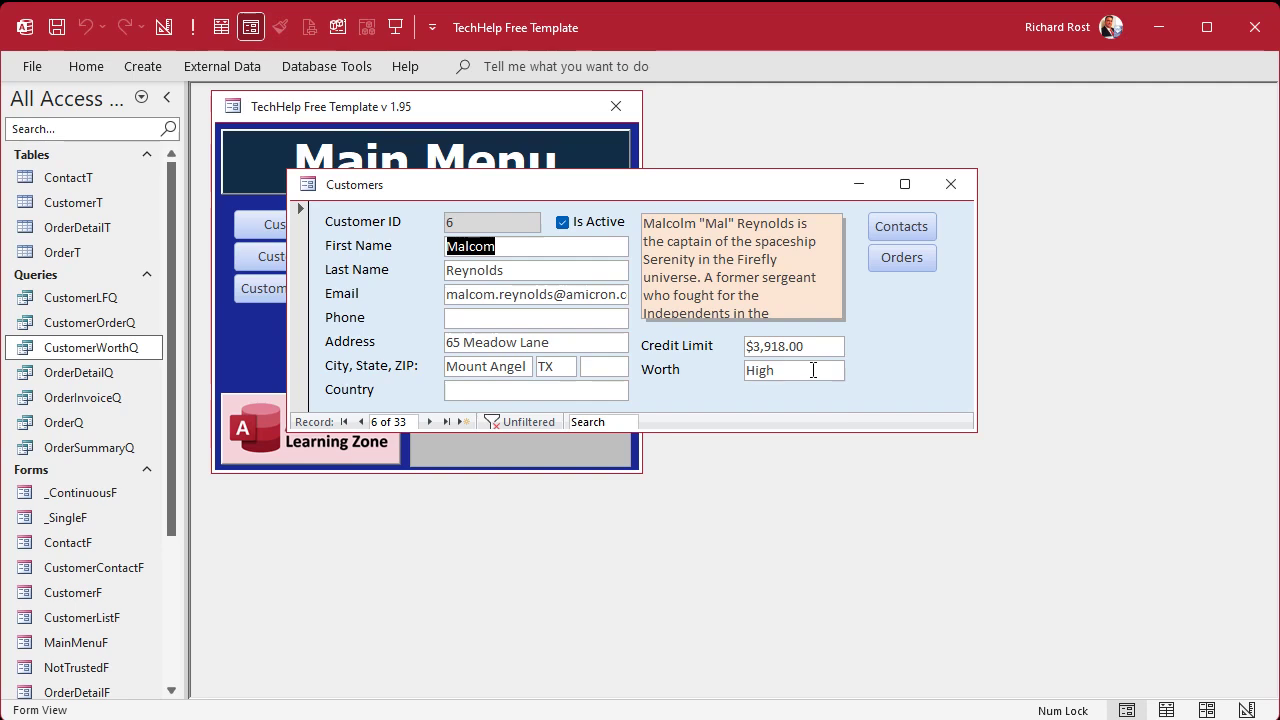
Step: Switch the Customer form to Design View, enlarge its window, and open the conditional formatting rules for the Worth text box
{"action": "right_click", "coordinate": [927, 314]}
{"action": "left_click", "coordinate": [1000, 382]}
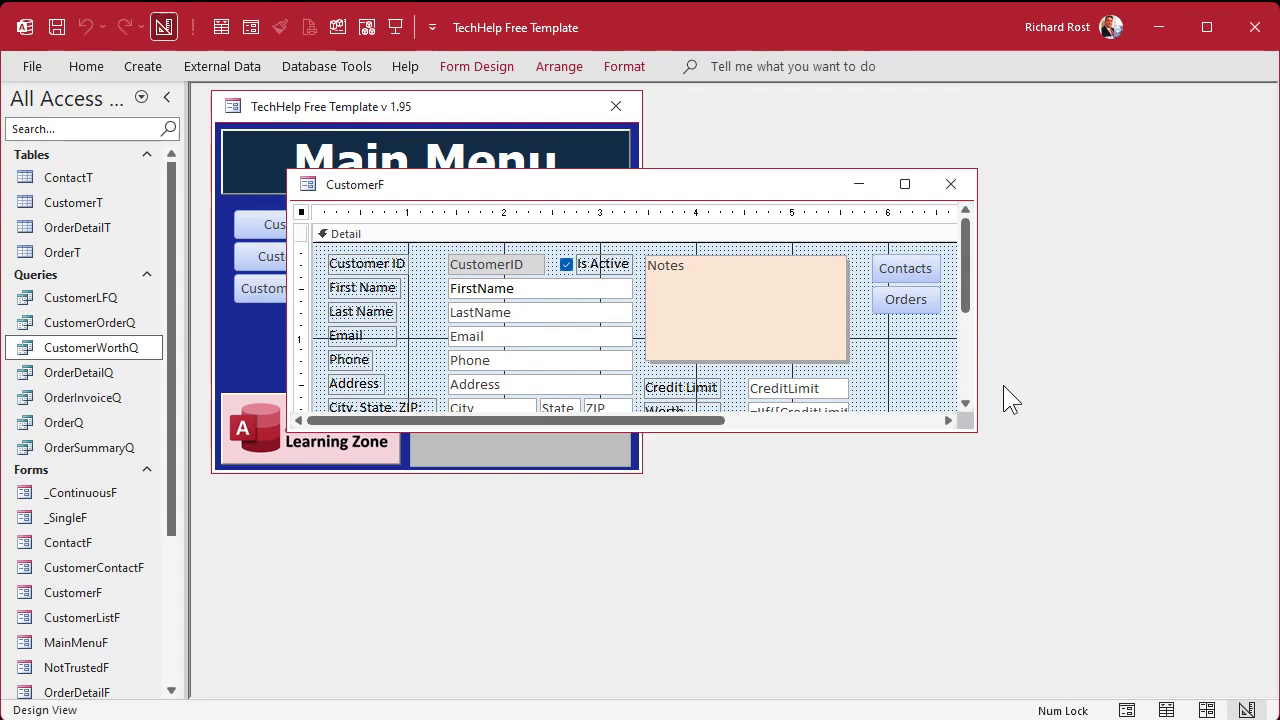
{"action": "left_click_drag", "start_coordinate": [968, 425], "coordinate": [1060, 555]}
{"action": "left_click", "coordinate": [801, 416]}
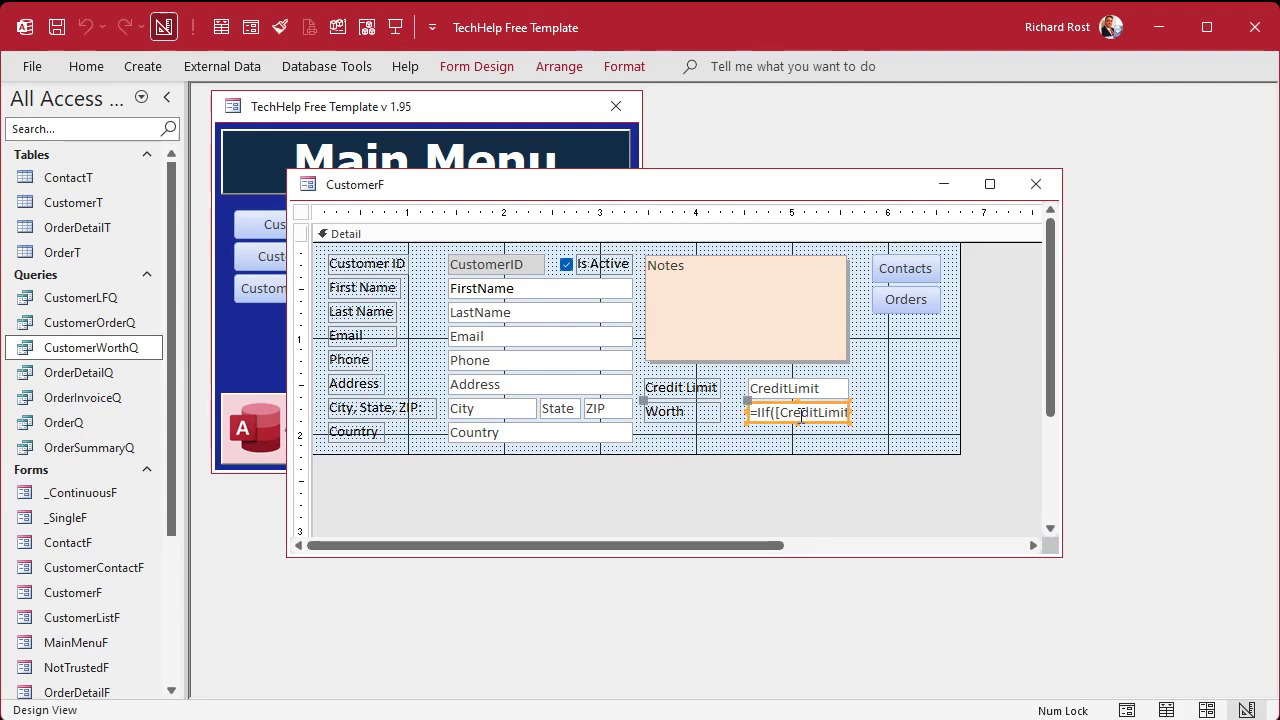
{"action": "left_click", "coordinate": [623, 66]}
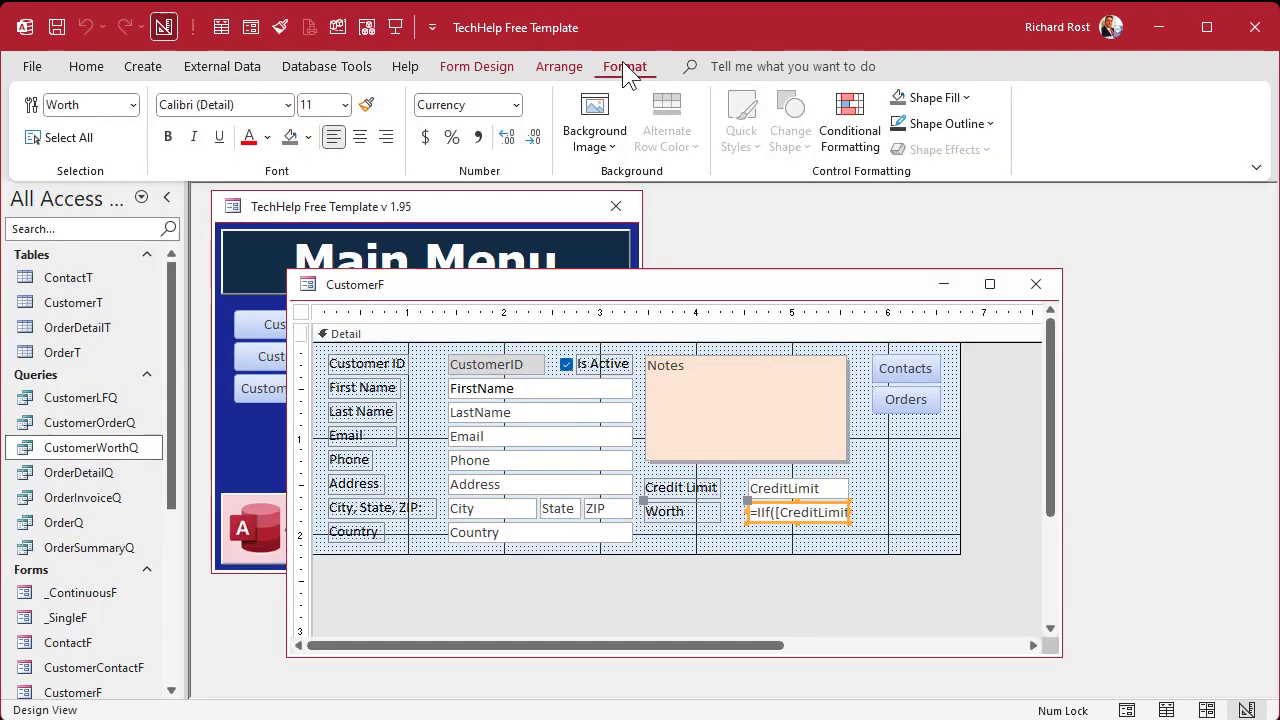
{"action": "left_click", "coordinate": [850, 137]}
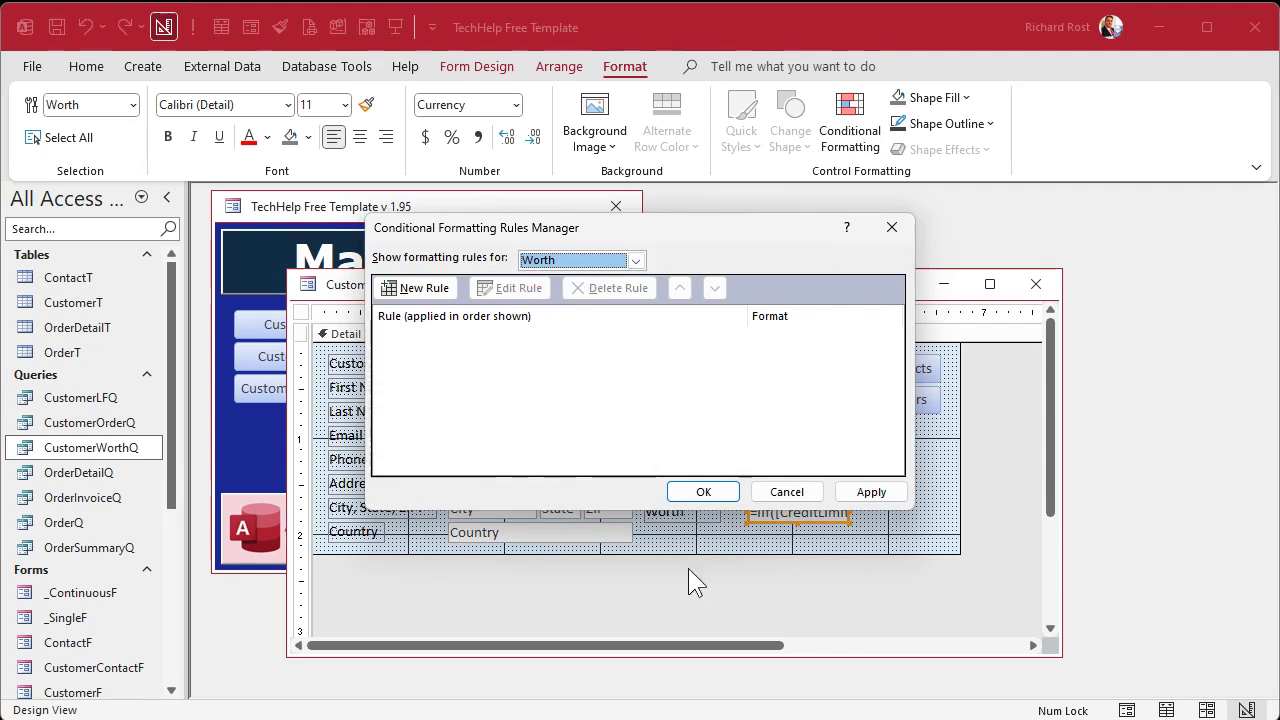
Step: Add a formatting rule giving the Worth field a green background and white text when its value is equal to High
{"action": "left_click", "coordinate": [441, 292]}
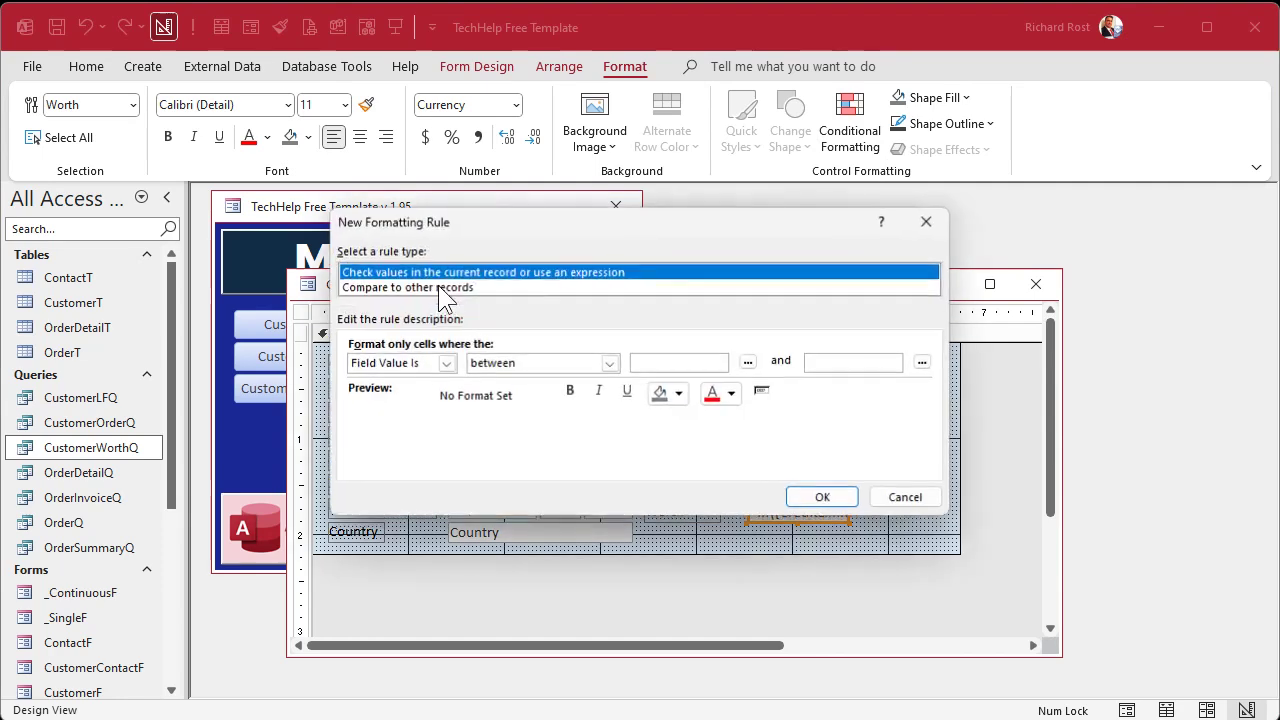
{"action": "left_click", "coordinate": [610, 362]}
{"action": "left_click", "coordinate": [580, 407]}
{"action": "left_click", "coordinate": [659, 361]}
{"action": "type", "text": "High"}
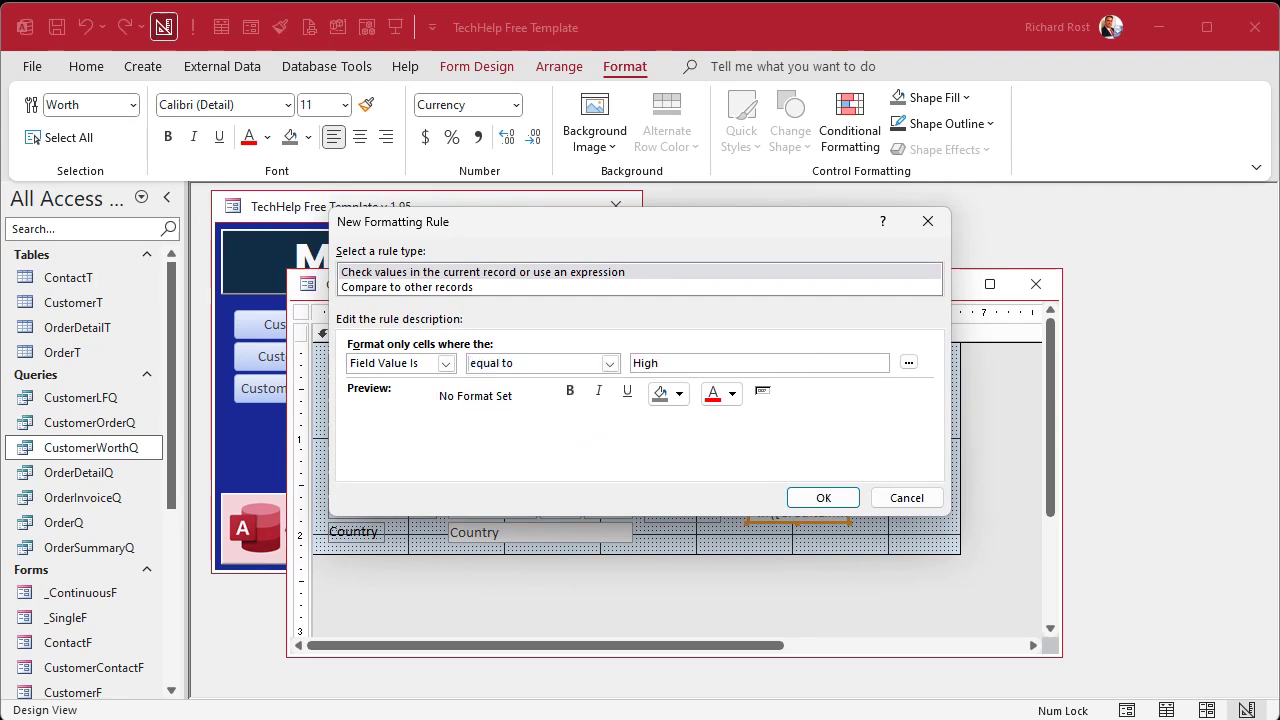
{"action": "left_click", "coordinate": [668, 395]}
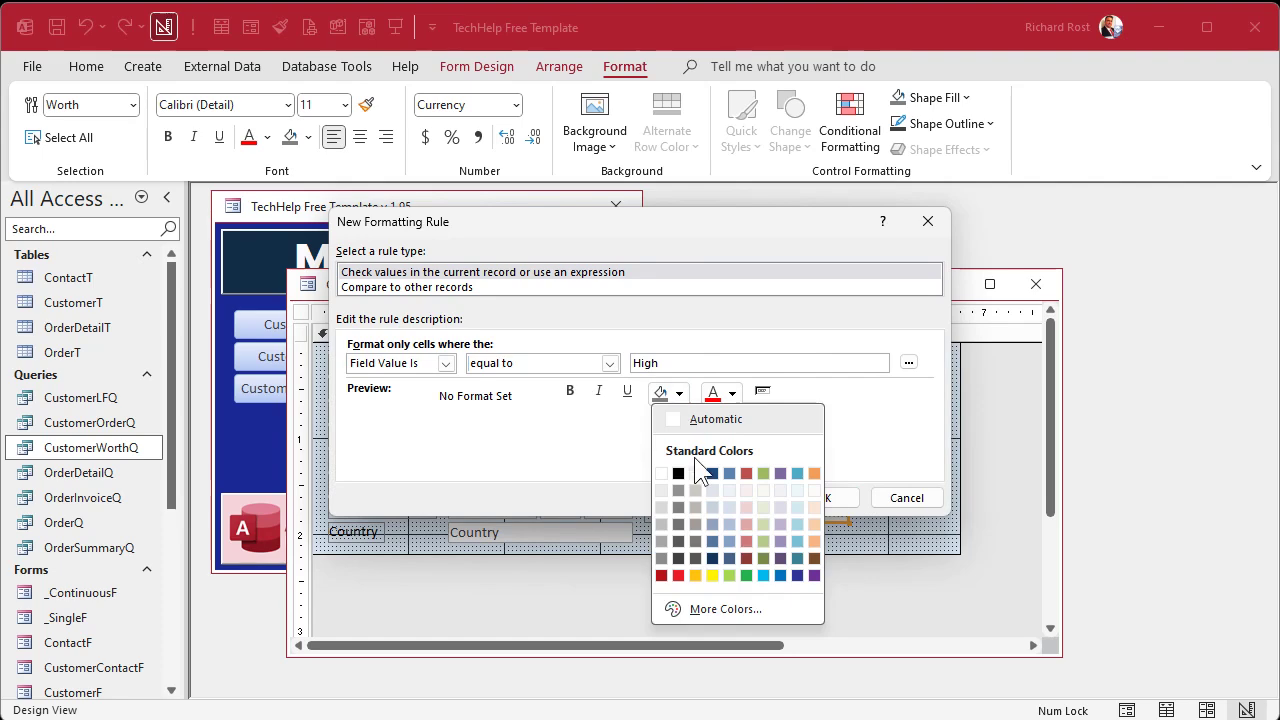
{"action": "left_click", "coordinate": [746, 575]}
{"action": "left_click", "coordinate": [732, 393]}
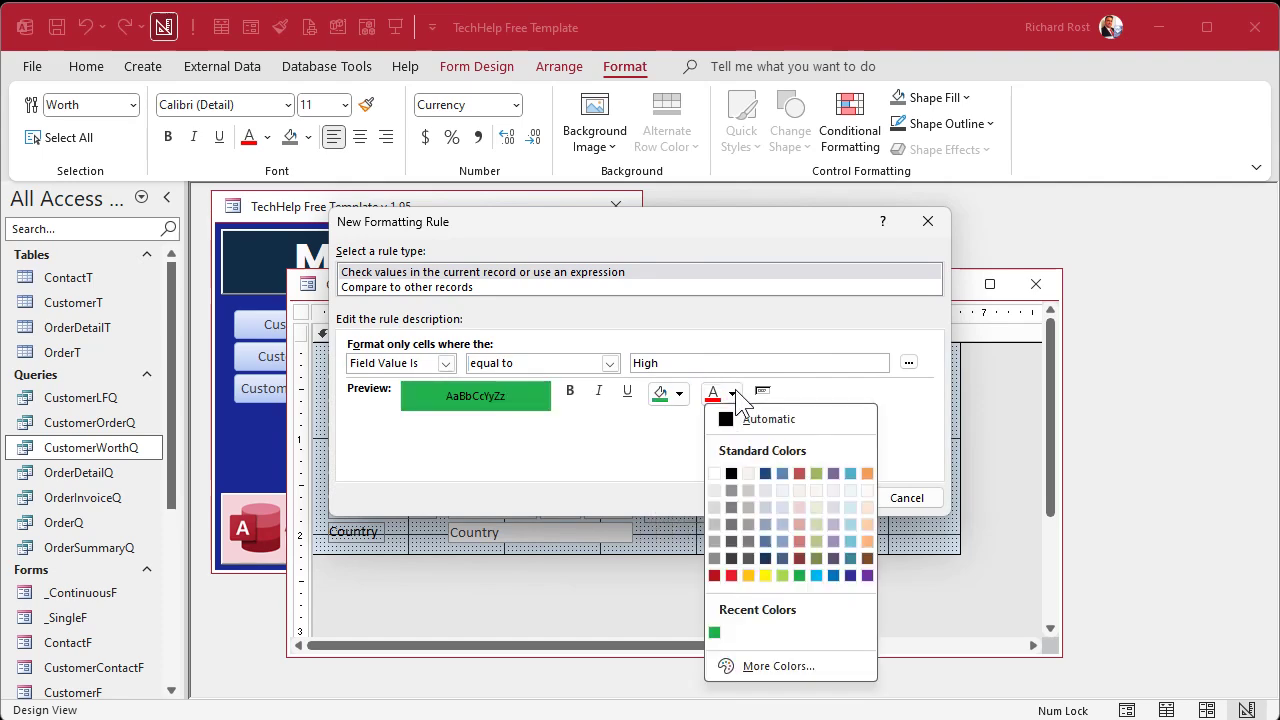
{"action": "left_click", "coordinate": [716, 474]}
{"action": "left_click", "coordinate": [823, 498]}
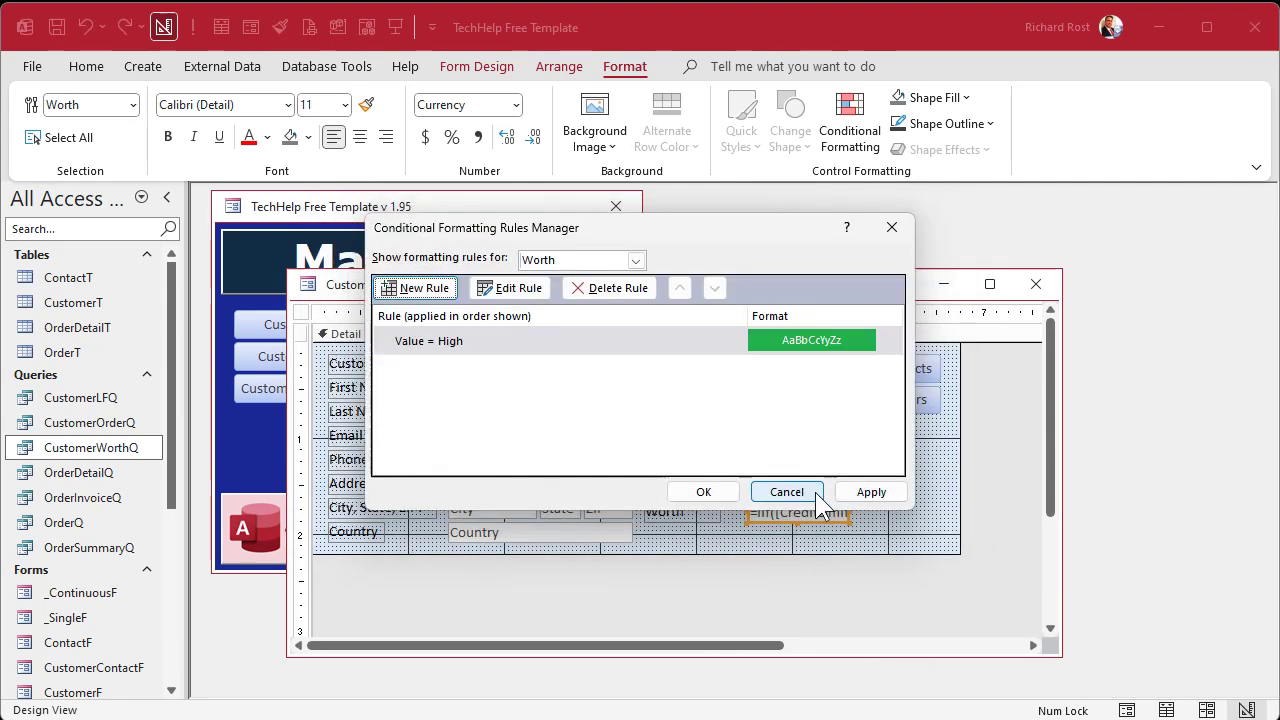
Step: Add a second formatting rule giving the Worth field a yellow background when its value is equal to Medium
{"action": "left_click", "coordinate": [430, 289]}
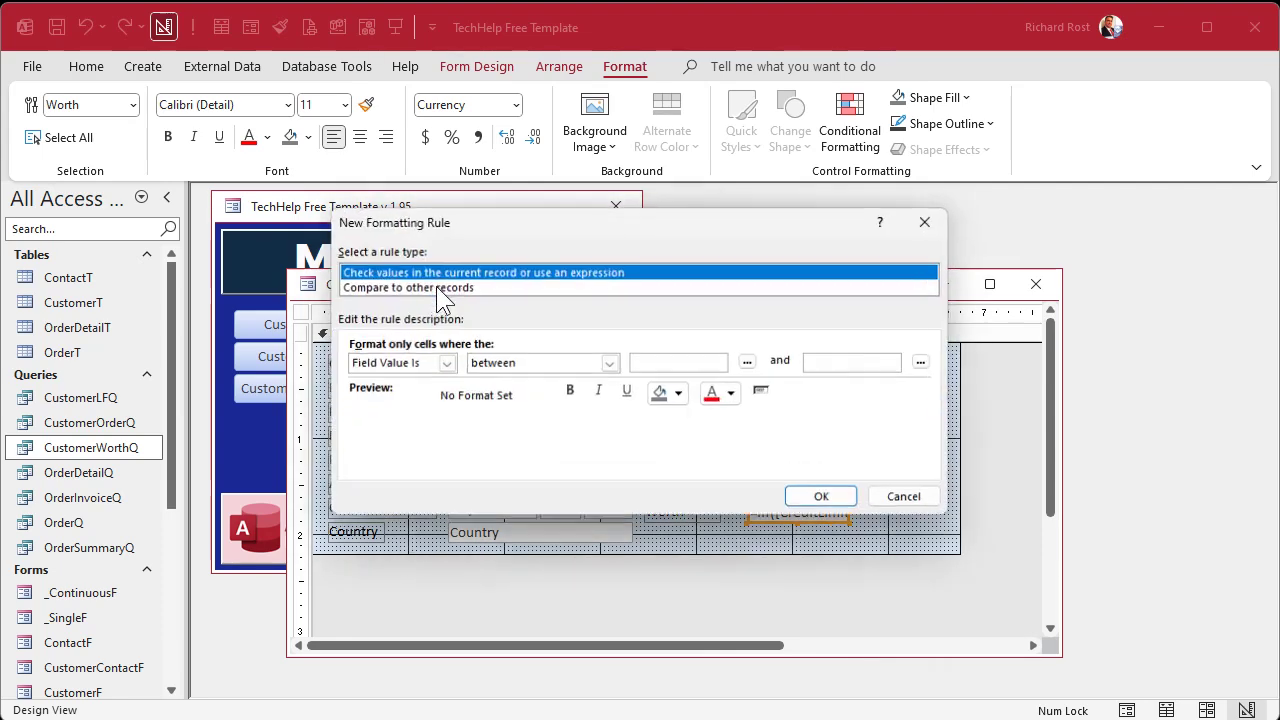
{"action": "left_click", "coordinate": [610, 362]}
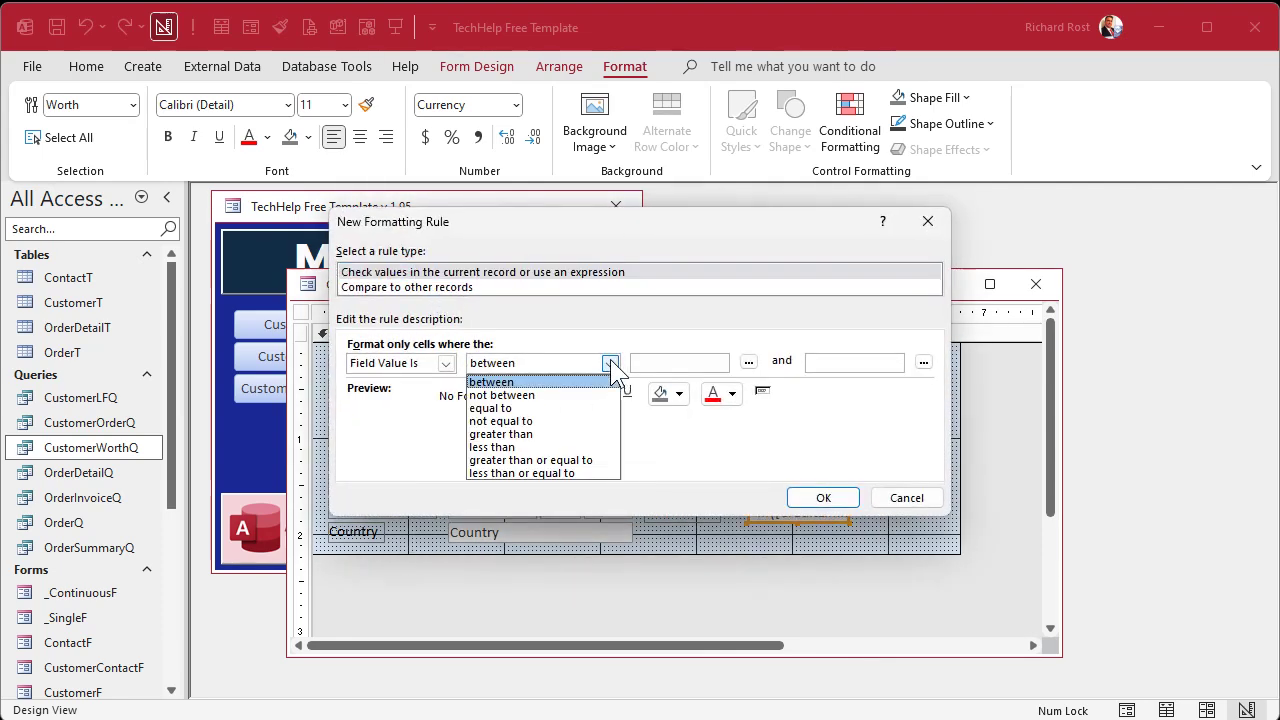
{"action": "left_click", "coordinate": [578, 407]}
{"action": "left_click", "coordinate": [681, 362]}
{"action": "type", "text": "Medium"}
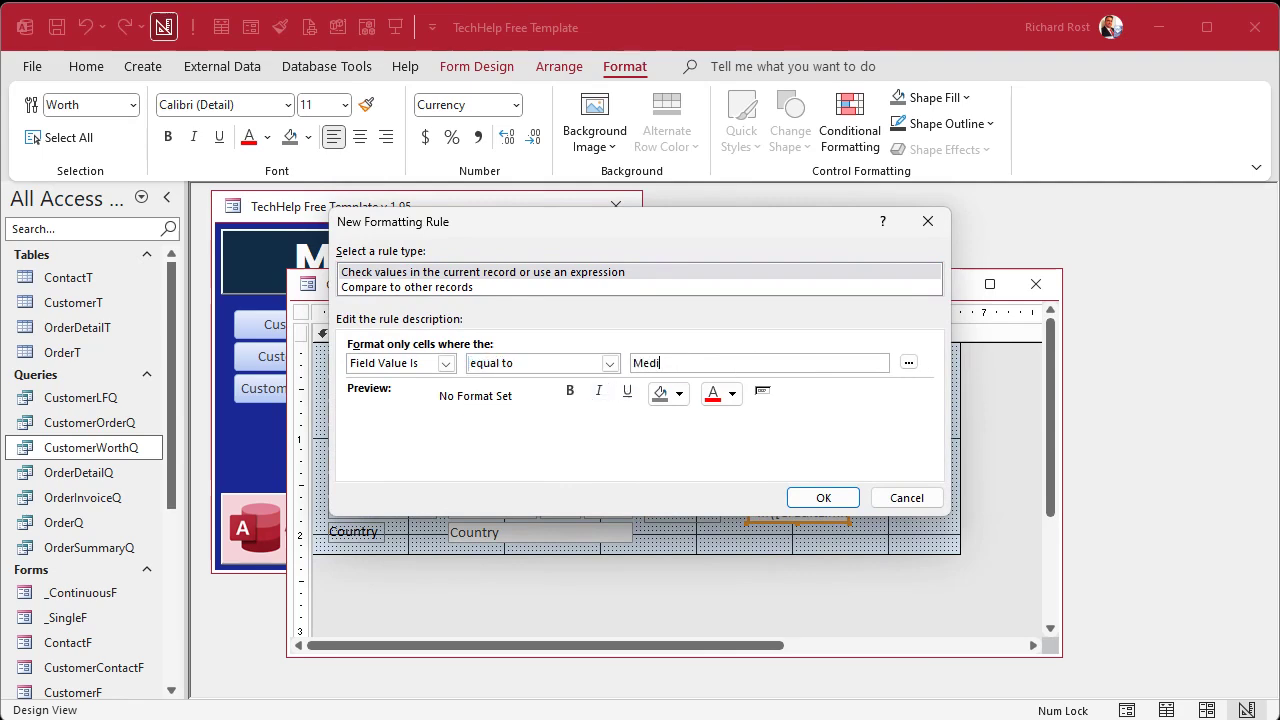
{"action": "left_click", "coordinate": [681, 395]}
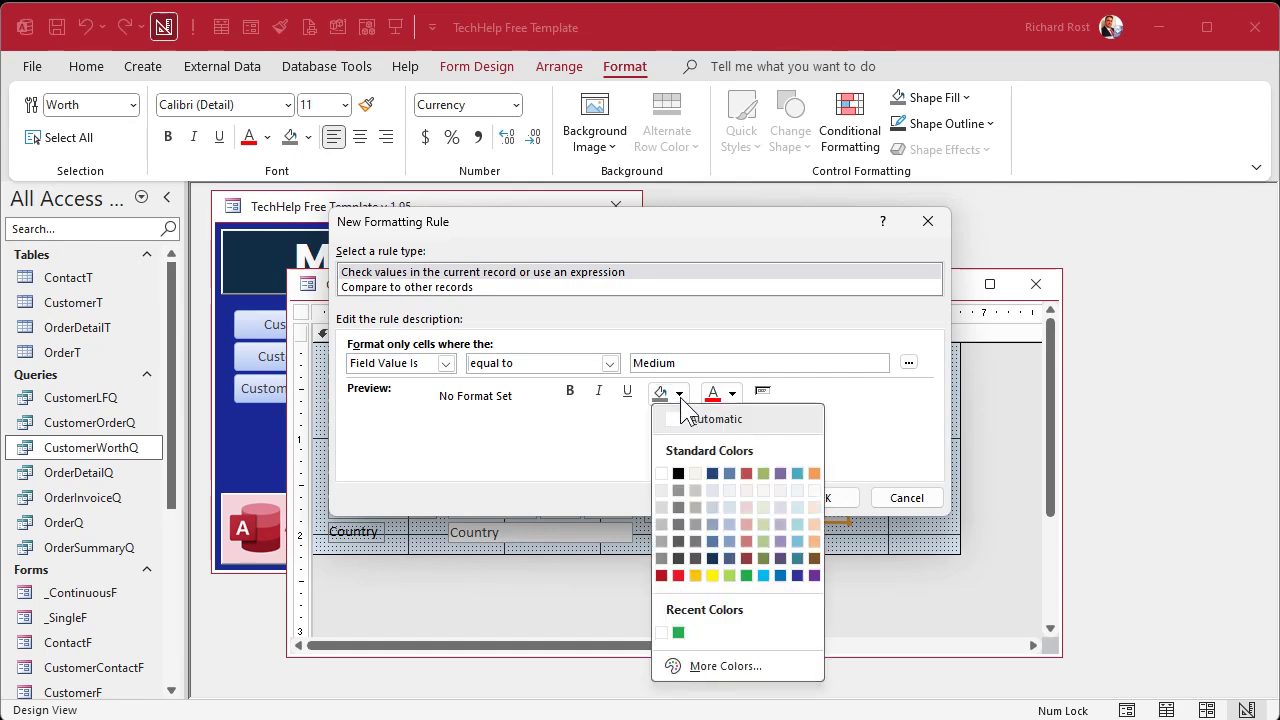
{"action": "left_click", "coordinate": [709, 569]}
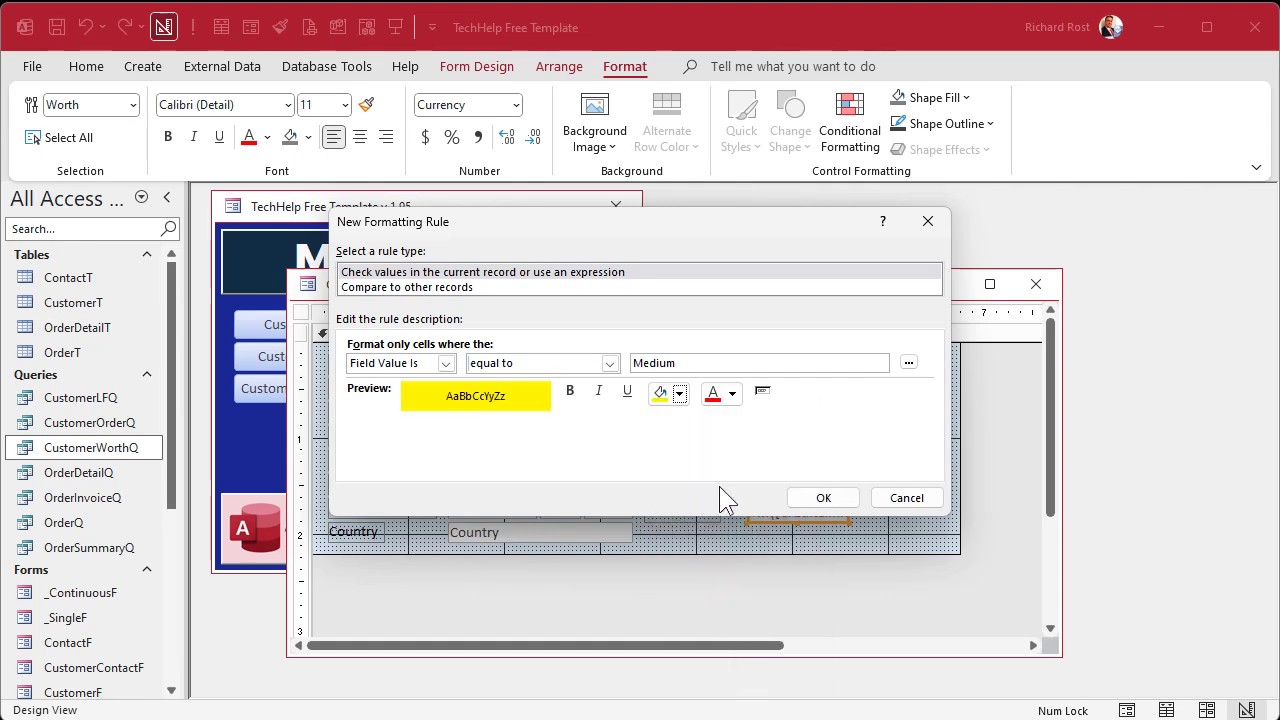
{"action": "left_click", "coordinate": [823, 498]}
Step: Add a third formatting rule giving the Worth field a red background and white text when its value is equal to Low
{"action": "left_click", "coordinate": [420, 289]}
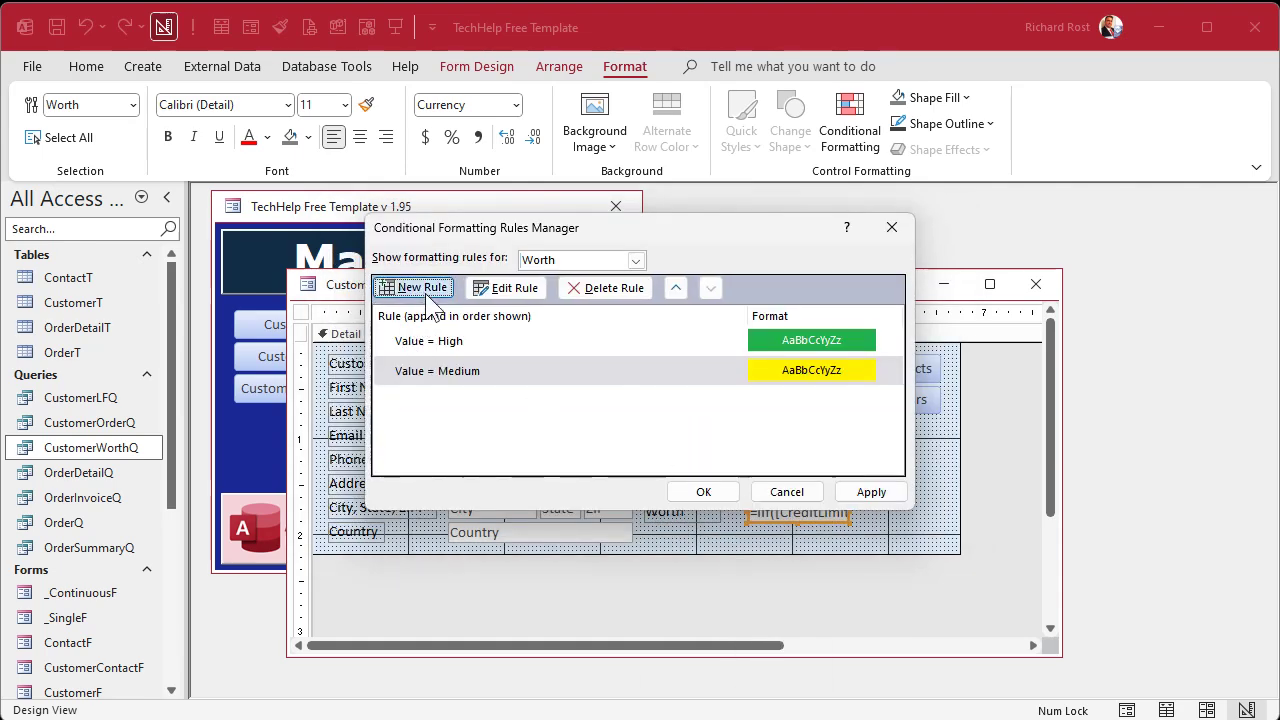
{"action": "left_click", "coordinate": [609, 364]}
{"action": "left_click", "coordinate": [585, 407]}
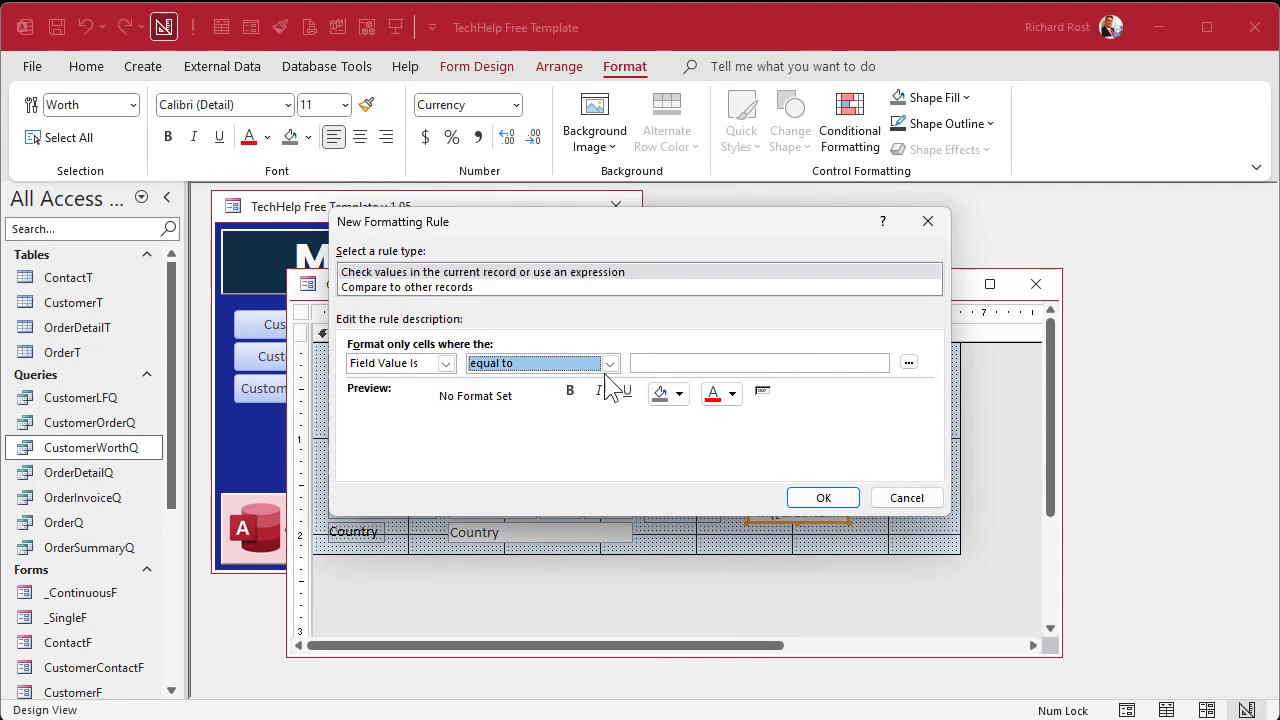
{"action": "left_click", "coordinate": [663, 363]}
{"action": "type", "text": "Low"}
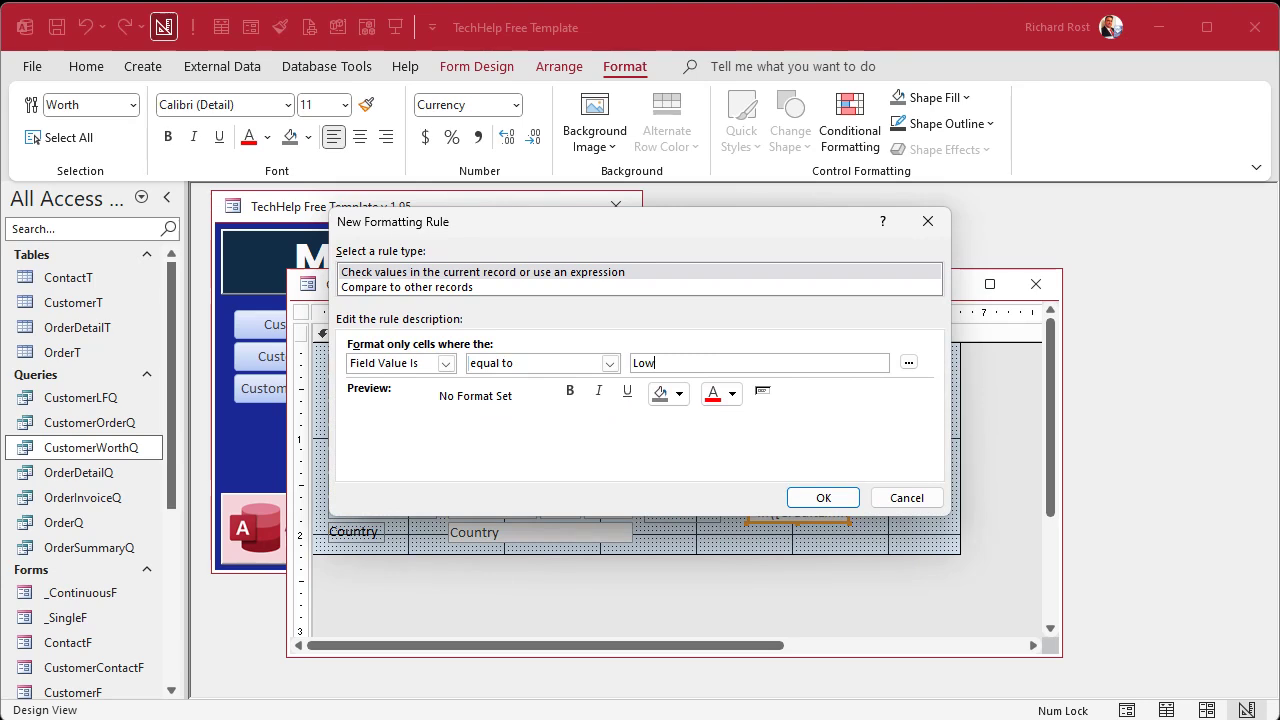
{"action": "left_click", "coordinate": [679, 393]}
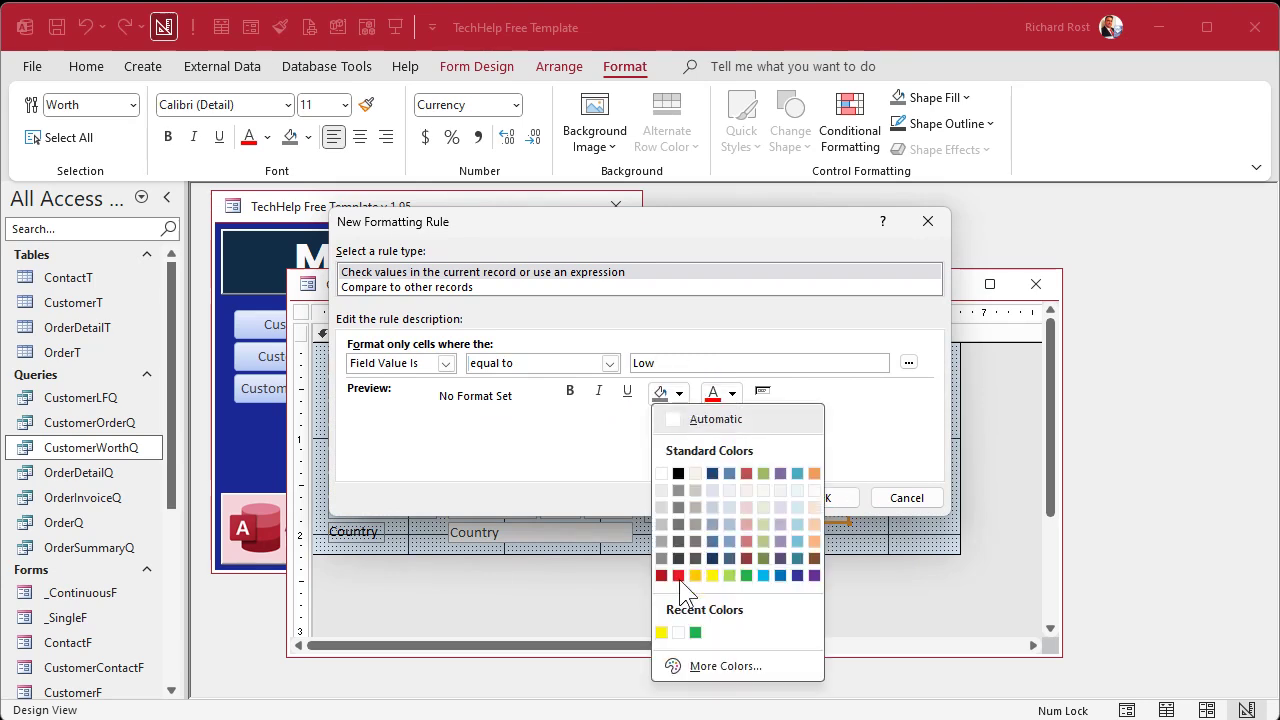
{"action": "left_click", "coordinate": [678, 575]}
{"action": "left_click", "coordinate": [732, 393]}
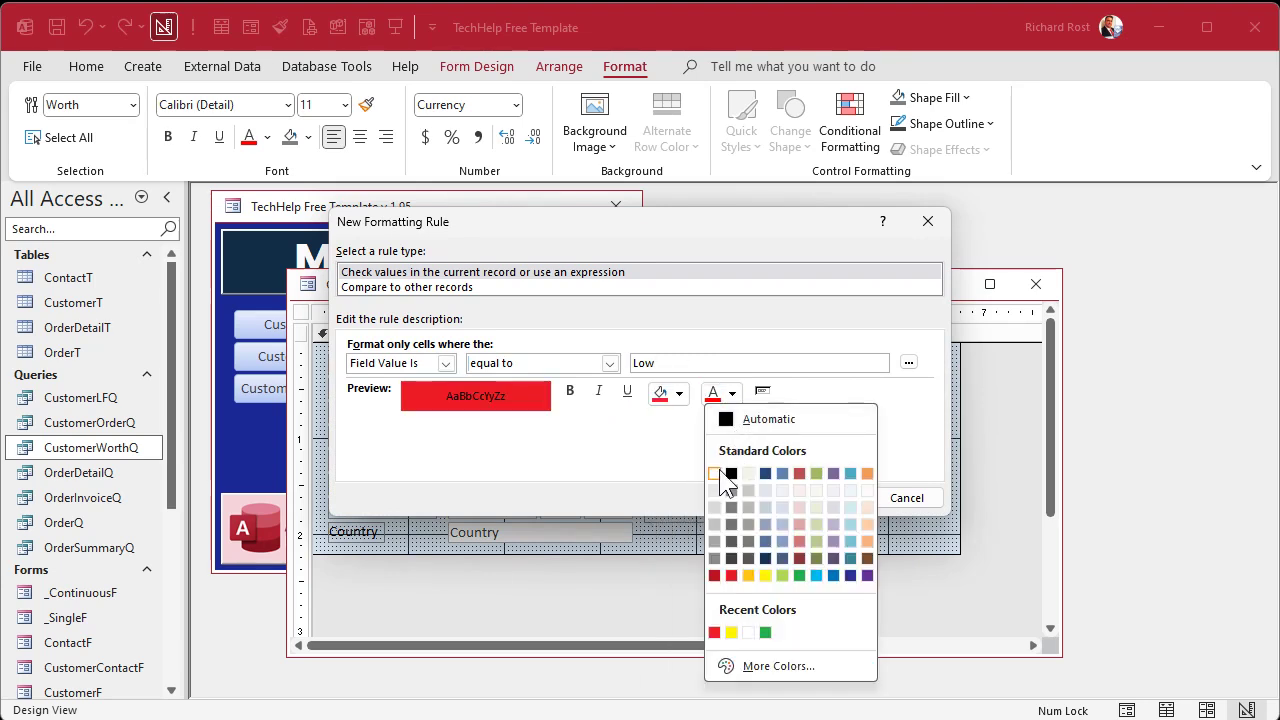
{"action": "left_click", "coordinate": [715, 474]}
{"action": "left_click", "coordinate": [822, 497]}
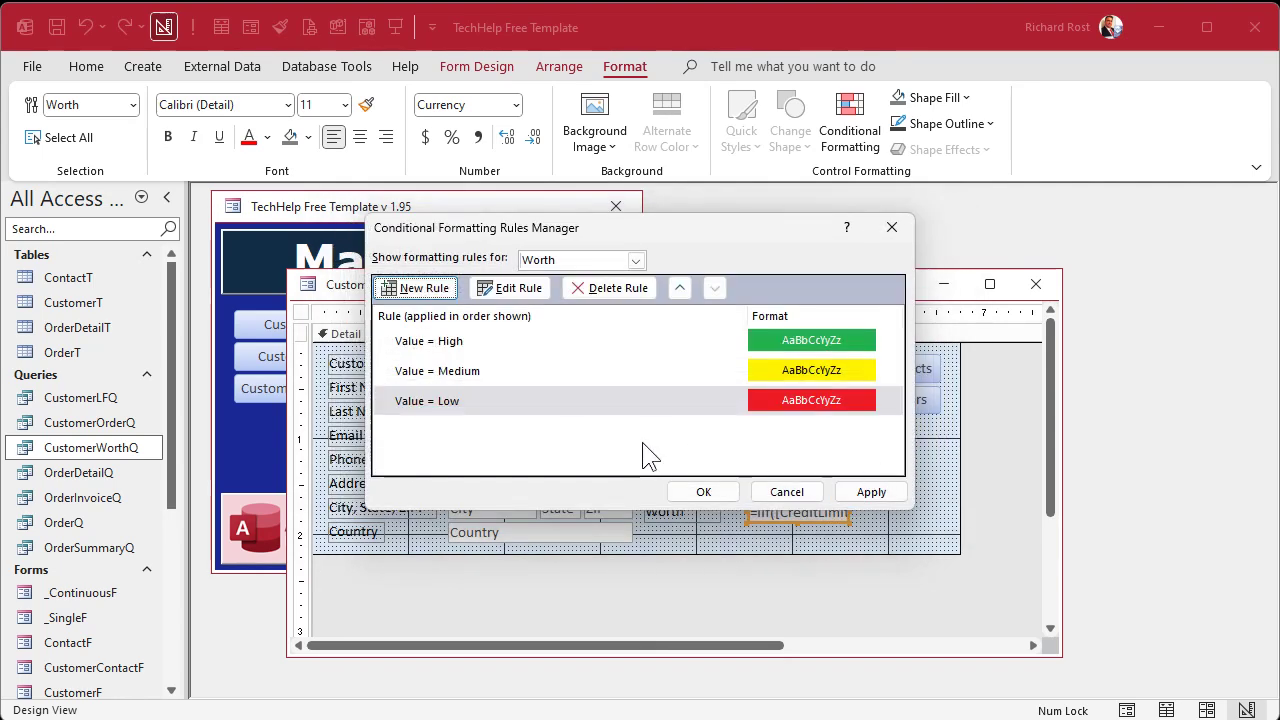
Step: Accept the conditional formatting rules, close the CustomerF design, and reopen the Customer Form from the Main Menu
{"action": "left_click", "coordinate": [704, 492]}
{"action": "left_click", "coordinate": [907, 464]}
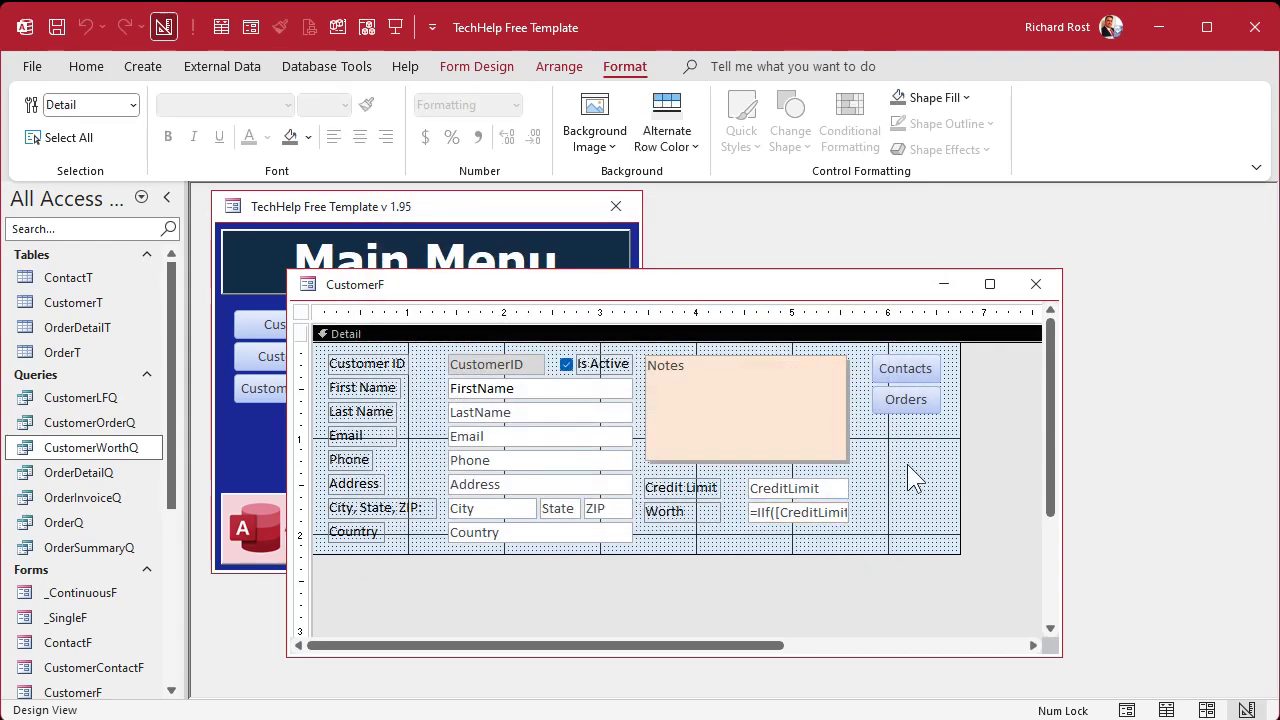
{"action": "left_click", "coordinate": [1036, 284]}
{"action": "left_click", "coordinate": [351, 354]}
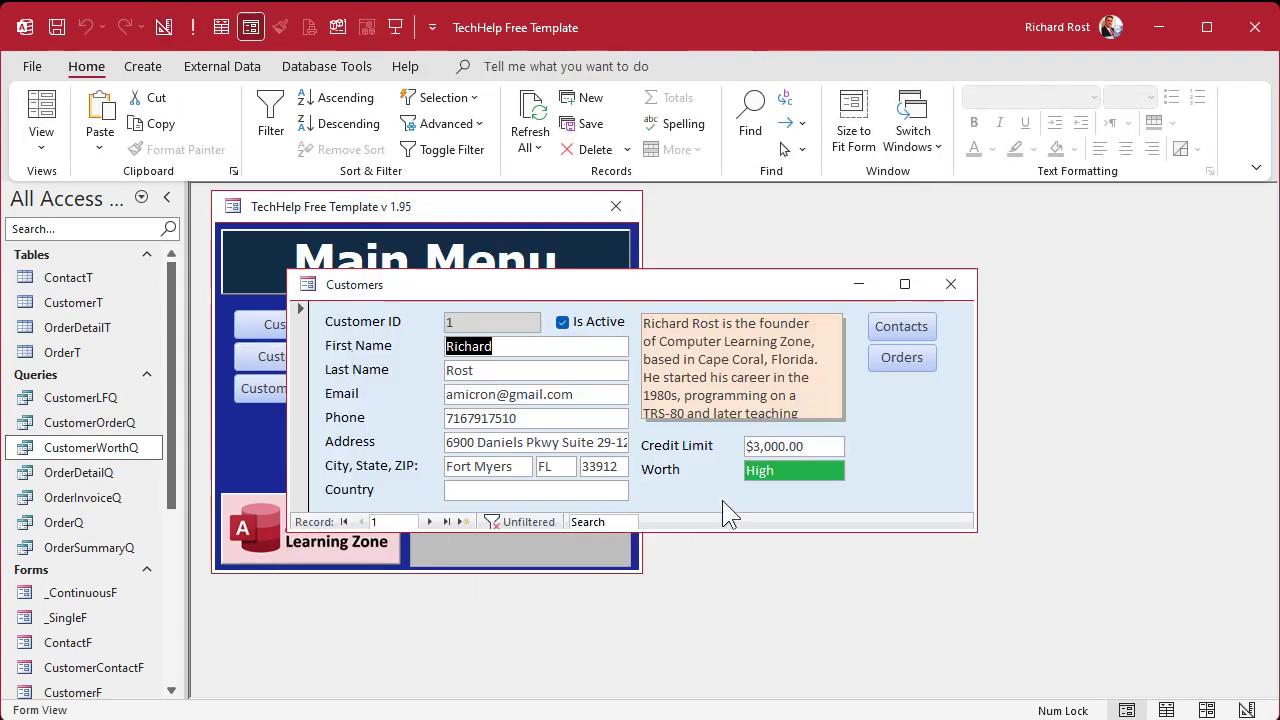
Step: Go through the customer records to check the Worth field's colour for each rating, and close the Customers form
{"action": "left_click", "coordinate": [430, 522]}
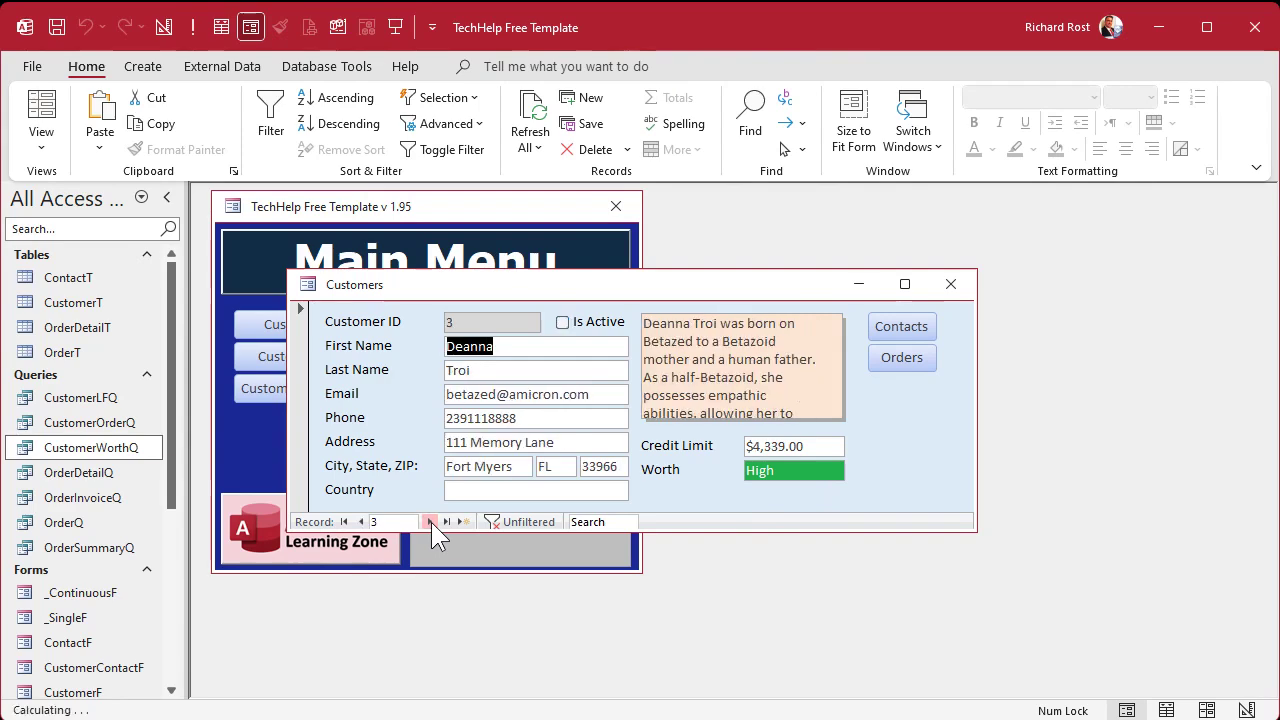
{"action": "left_click", "coordinate": [430, 522]}
{"action": "left_click", "coordinate": [430, 522]}
{"action": "left_click", "coordinate": [430, 522]}
{"action": "left_click", "coordinate": [430, 522]}
{"action": "left_click", "coordinate": [430, 522]}
{"action": "left_click", "coordinate": [430, 522]}
{"action": "left_click", "coordinate": [430, 522]}
{"action": "left_click", "coordinate": [361, 522]}
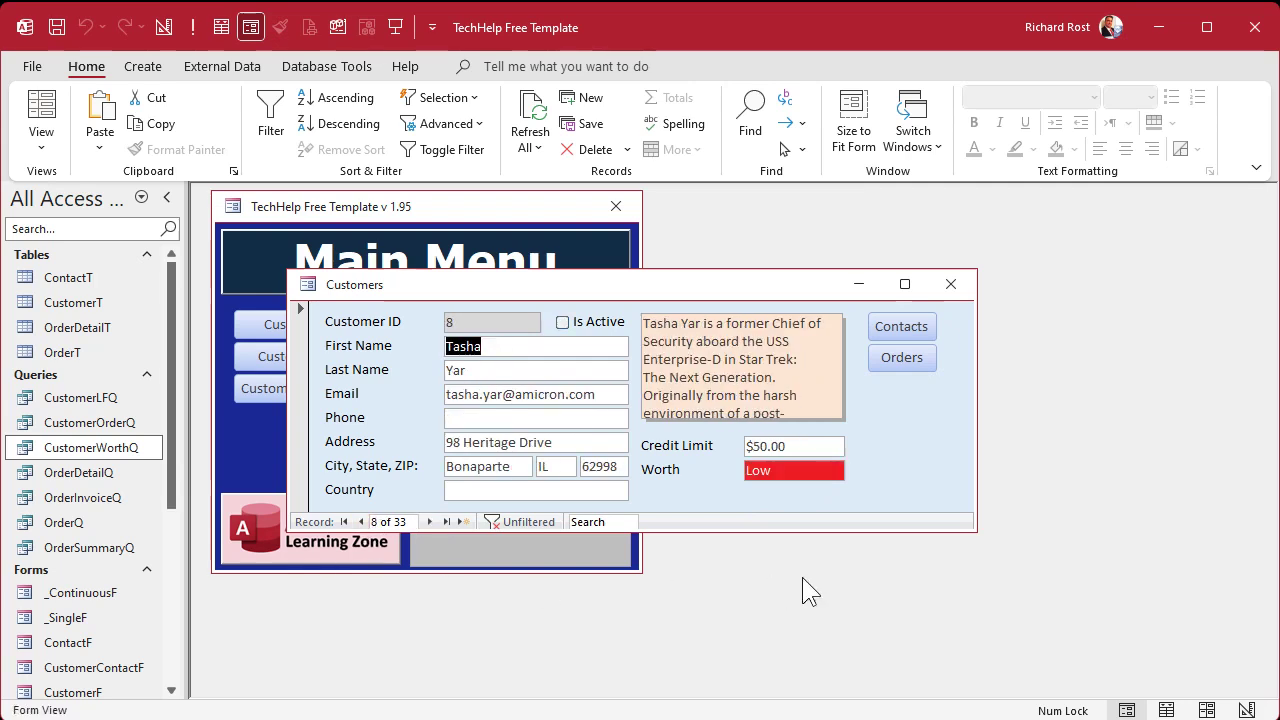
{"action": "left_click", "coordinate": [950, 284]}
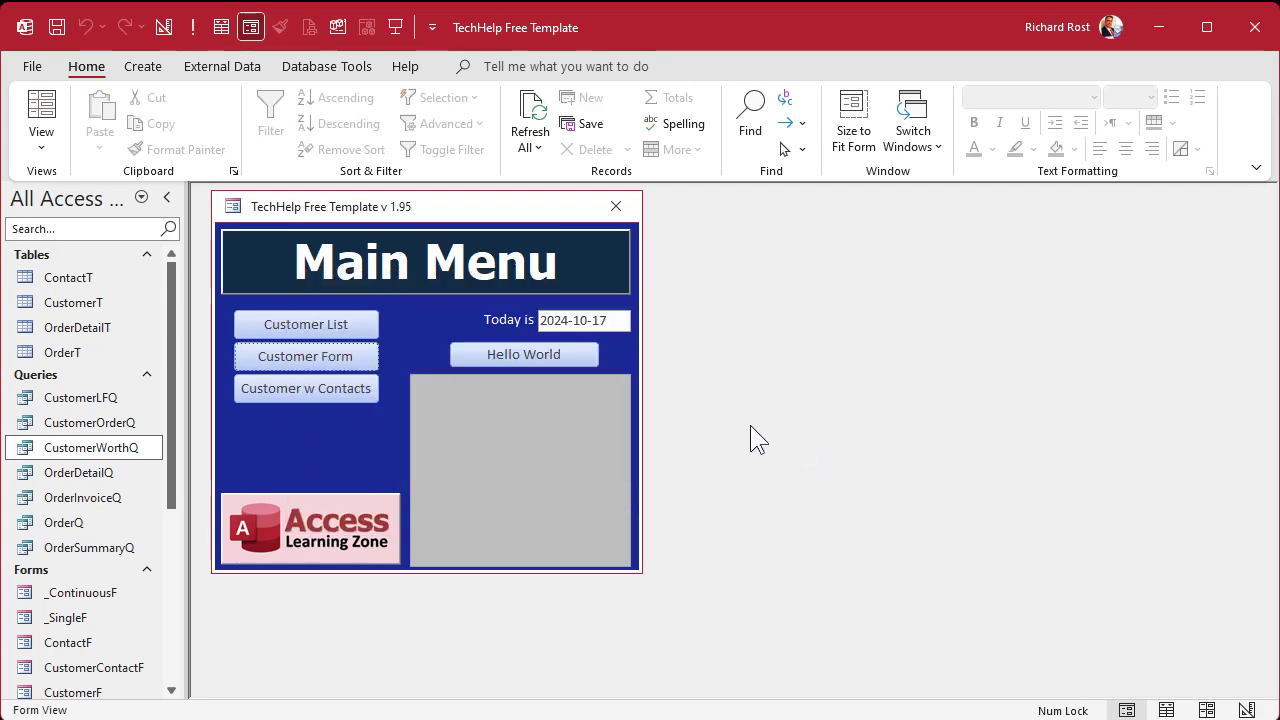